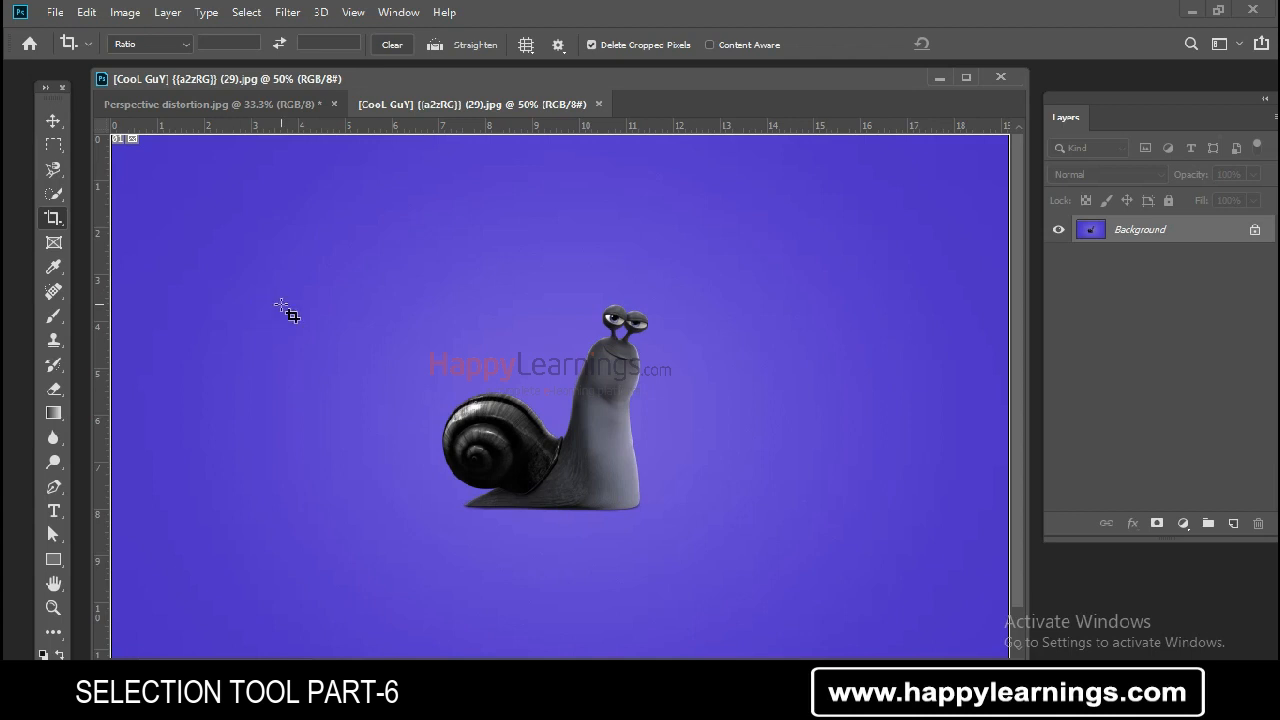
# - Crop the snail image with the Crop Tool to a roughly 6 in square frame around the snail
pyautogui.click(54, 218)
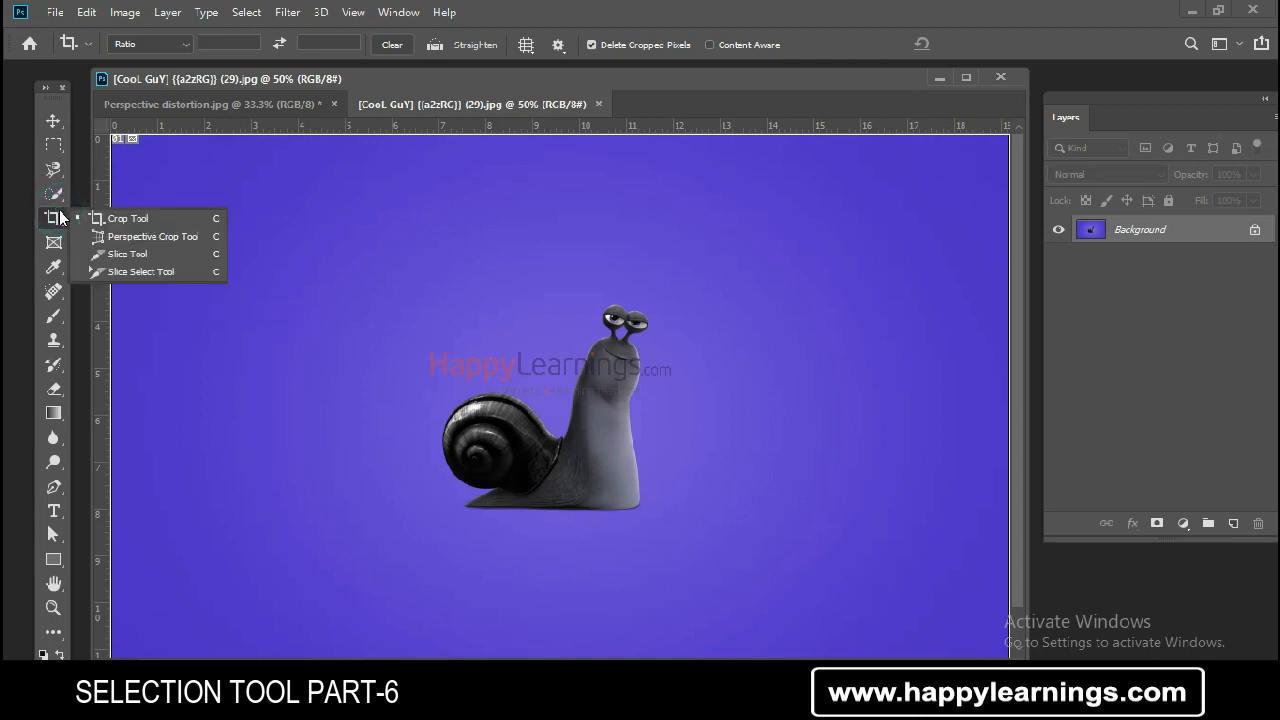
pyautogui.click(130, 220)
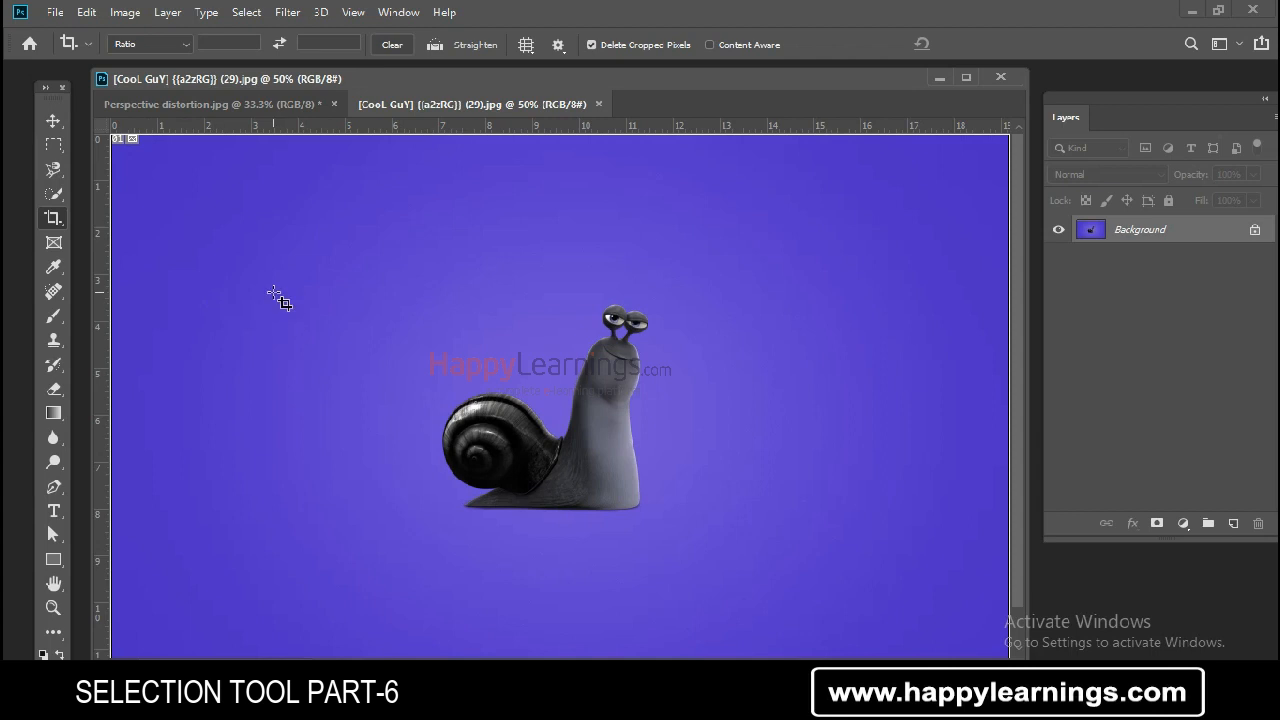
pyautogui.moveTo(416, 246); pyautogui.dragTo(701, 532)
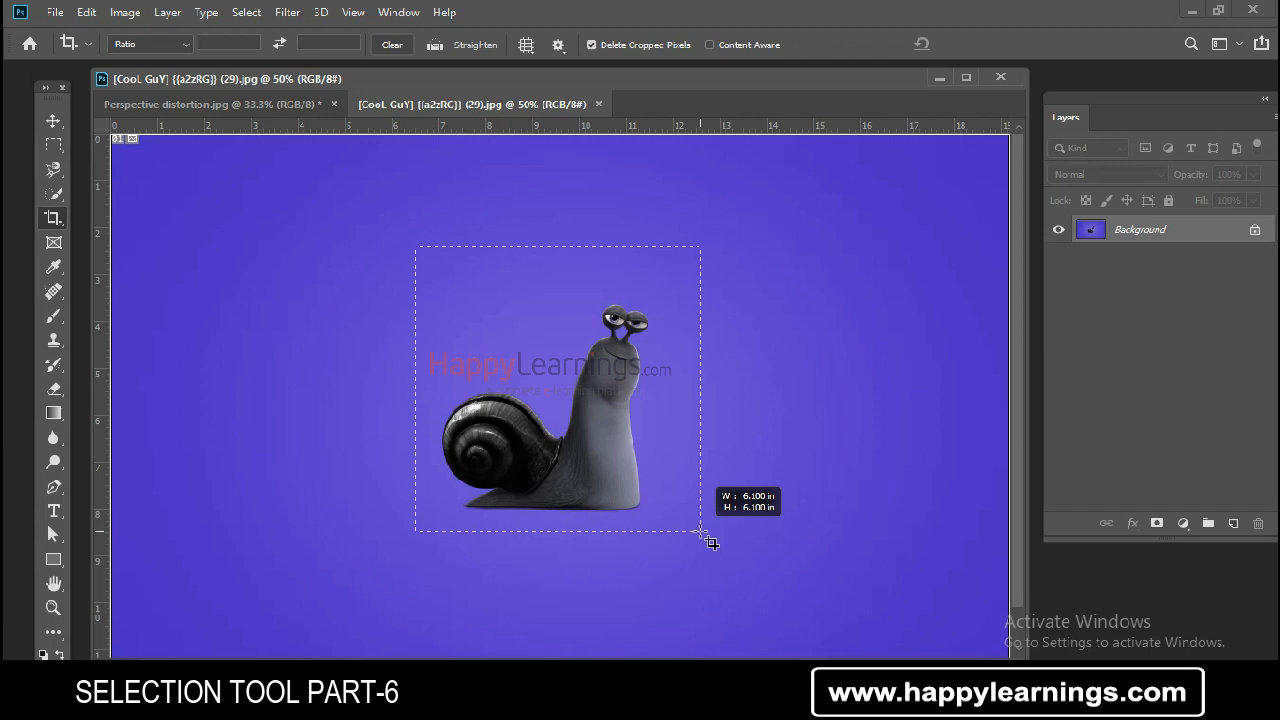
pyautogui.moveTo(701, 532); pyautogui.dragTo(706, 543)
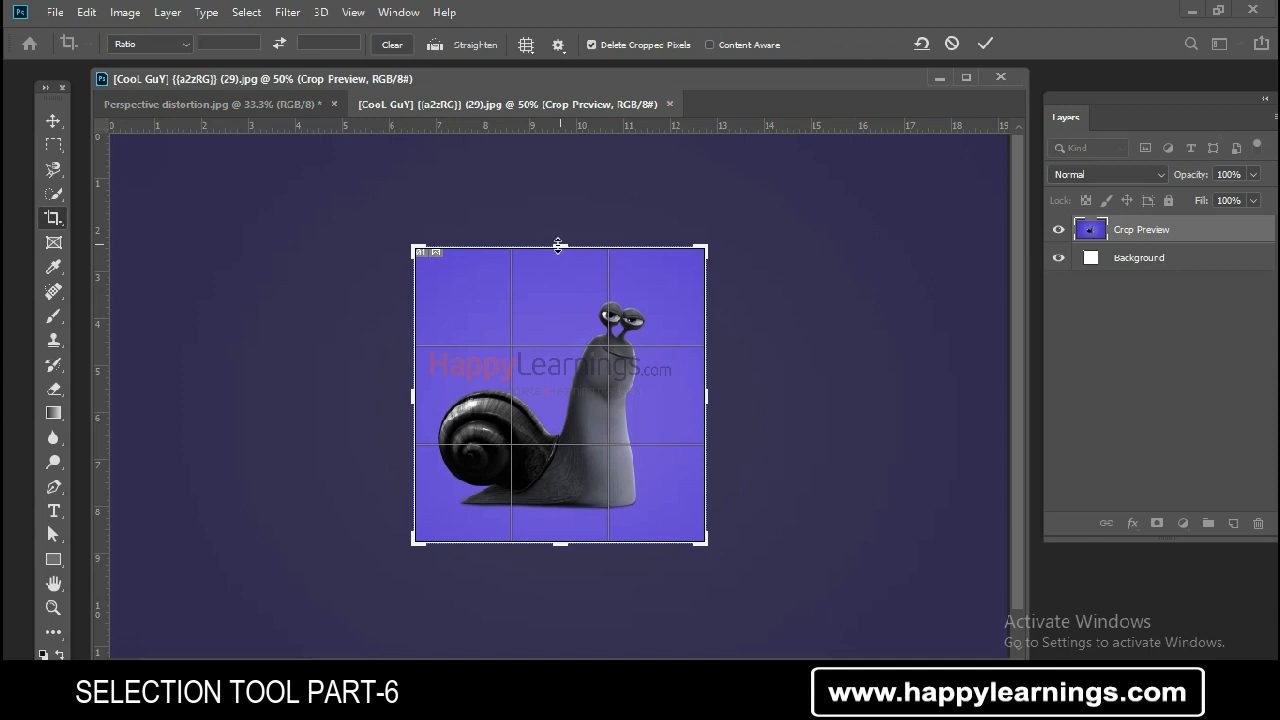
pyautogui.moveTo(558, 245); pyautogui.dragTo(560, 222)
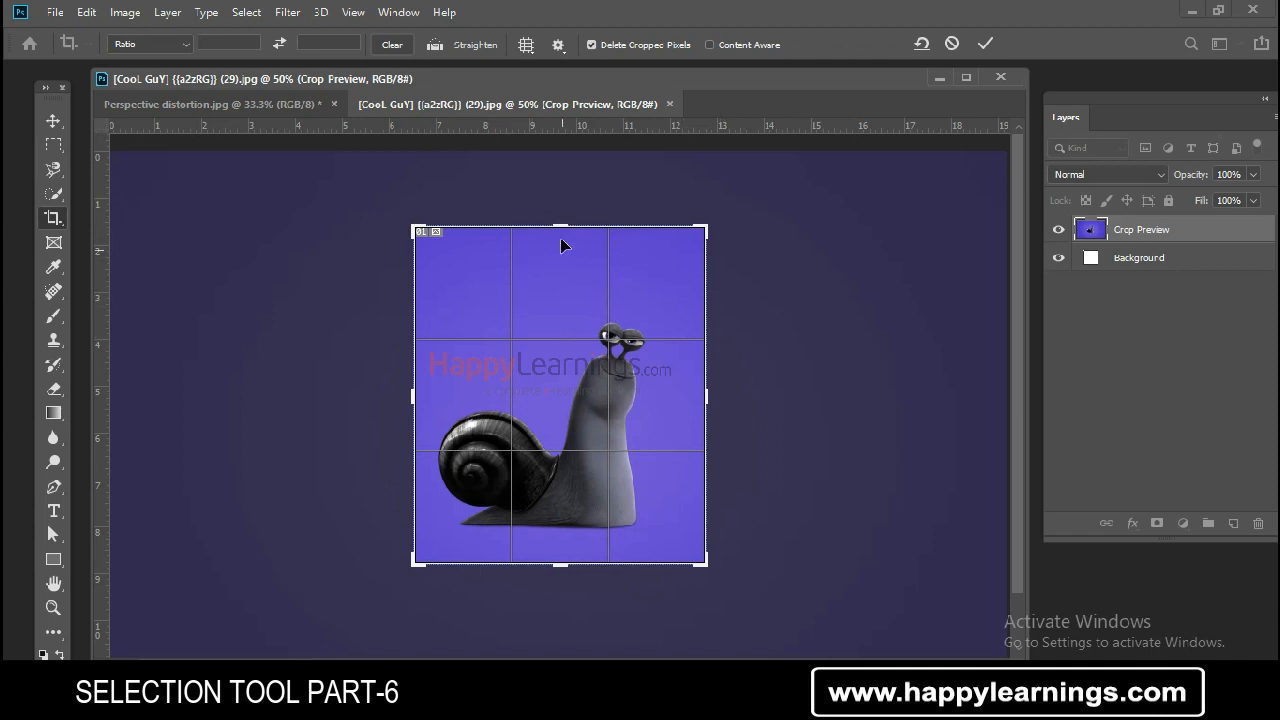
pyautogui.moveTo(561, 228); pyautogui.dragTo(561, 261)
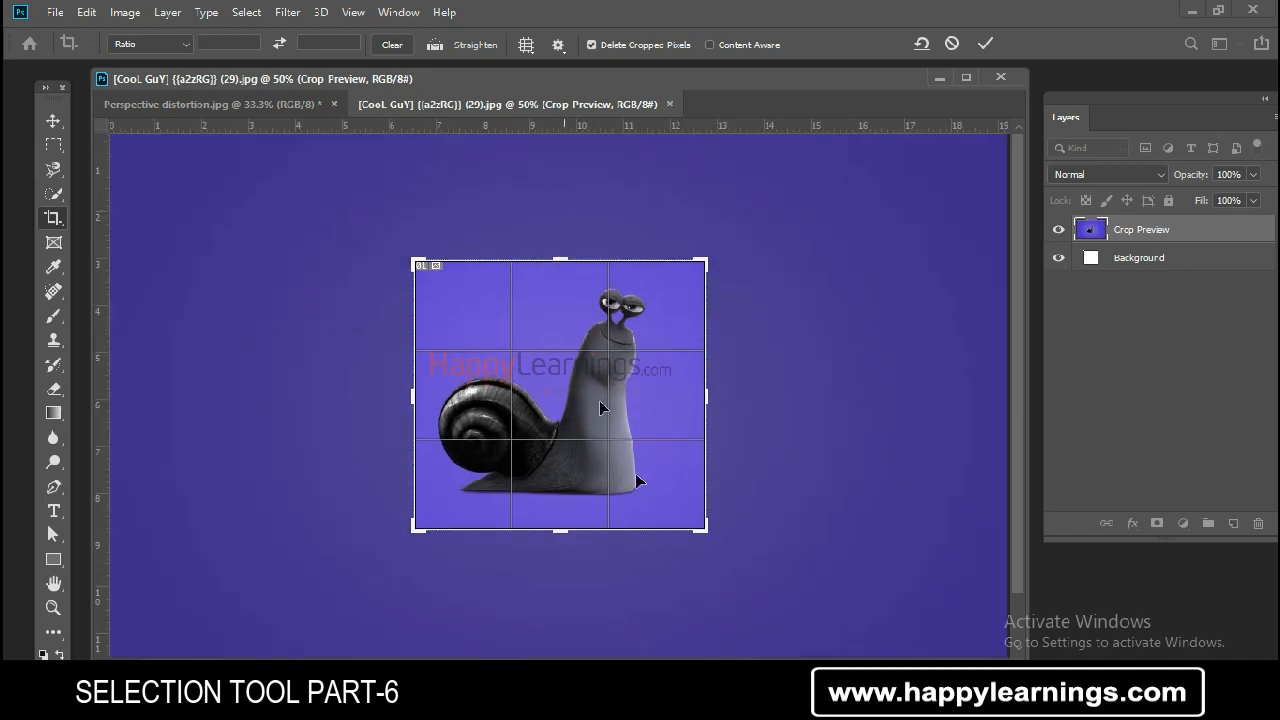
pyautogui.moveTo(709, 396)
pyautogui.mouseDown()
pyautogui.moveTo(731, 398)
pyautogui.moveTo(694, 396)
pyautogui.mouseUp()
pyautogui.moveTo(425, 392)
pyautogui.mouseDown()
pyautogui.moveTo(410, 392)
pyautogui.moveTo(423, 394)
pyautogui.mouseUp()
pyautogui.moveTo(563, 532); pyautogui.dragTo(556, 532)
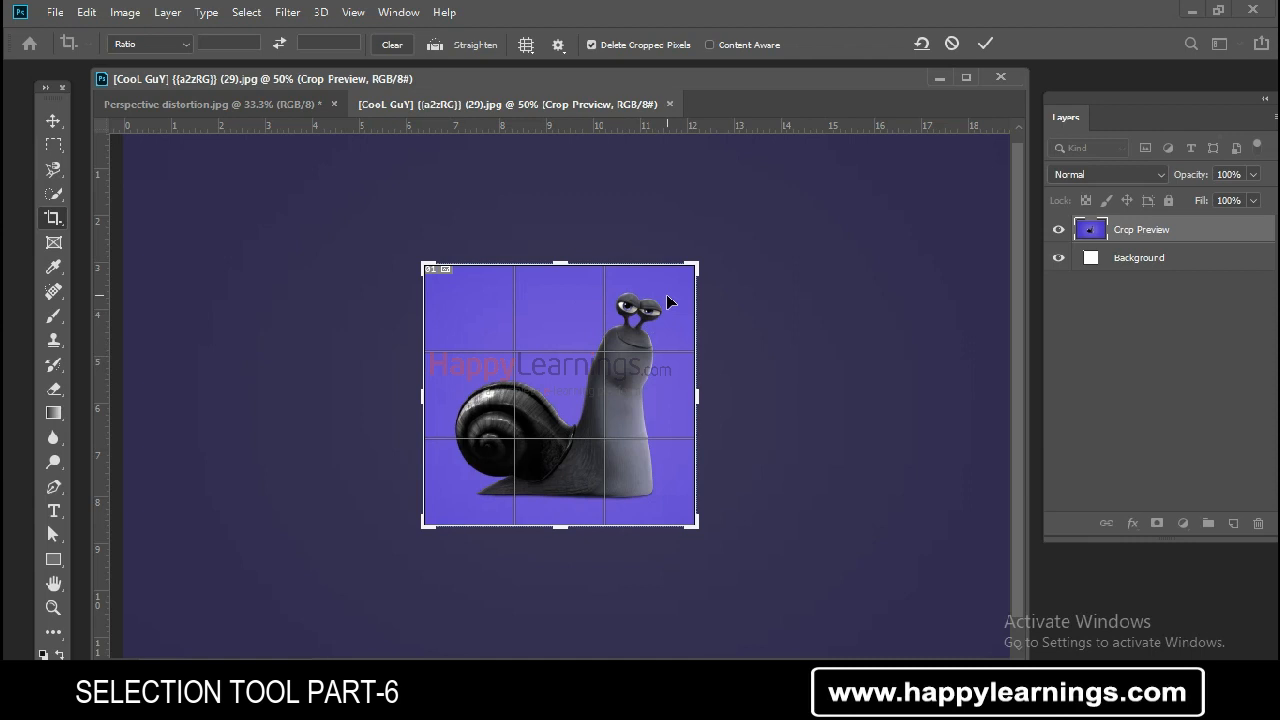
pyautogui.moveTo(698, 264); pyautogui.dragTo(731, 228)
pyautogui.press('Return')
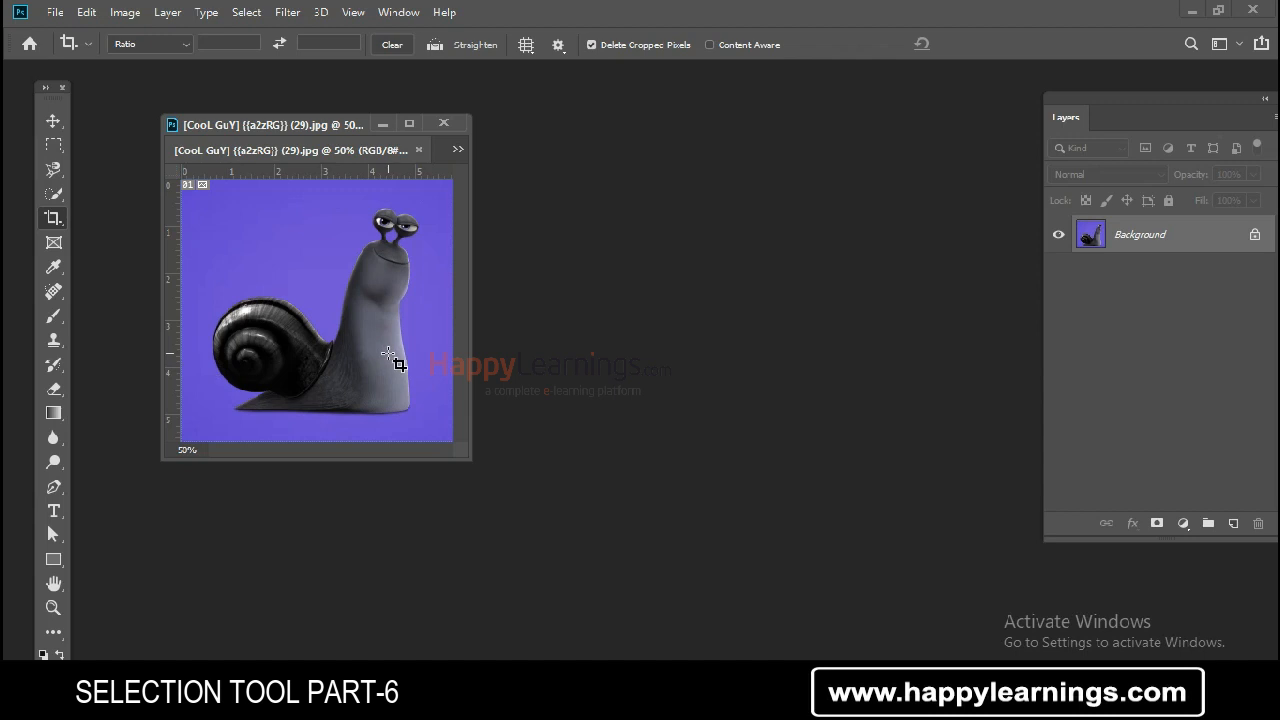
# - Undo the crop of the snail image
pyautogui.hotkey('ctrl', 'z')
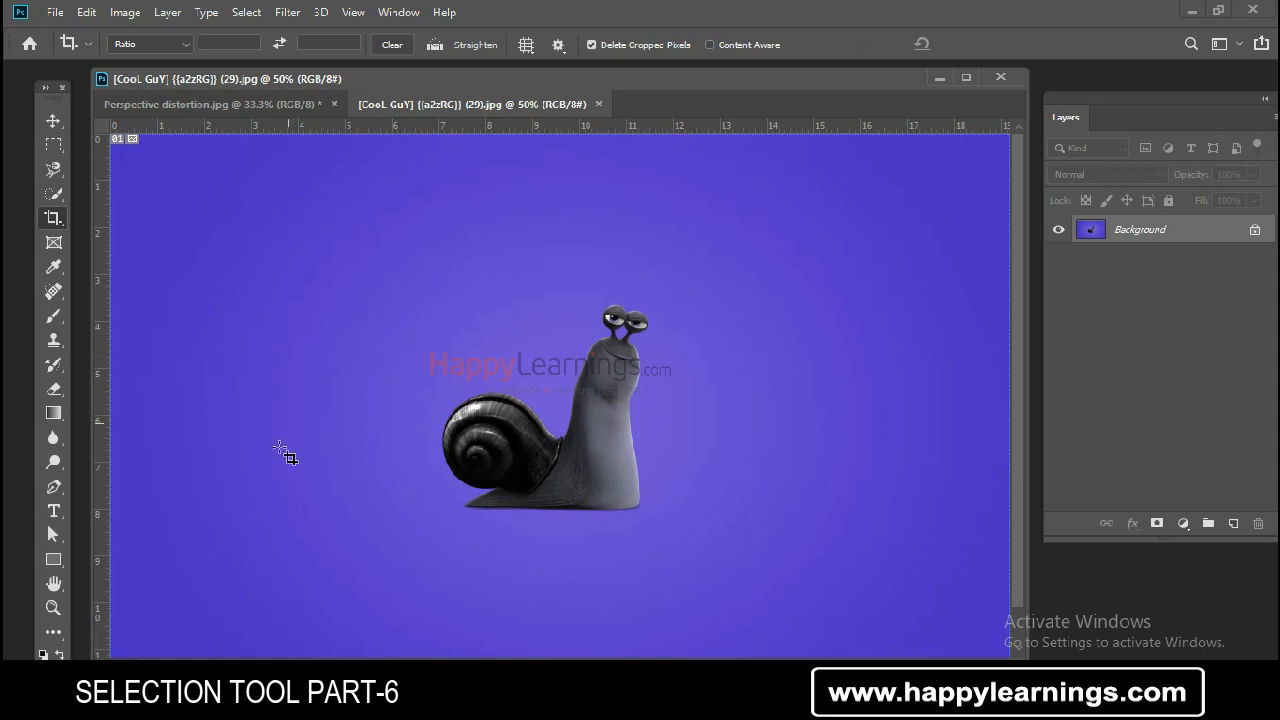
pyautogui.rightClick(61, 217)
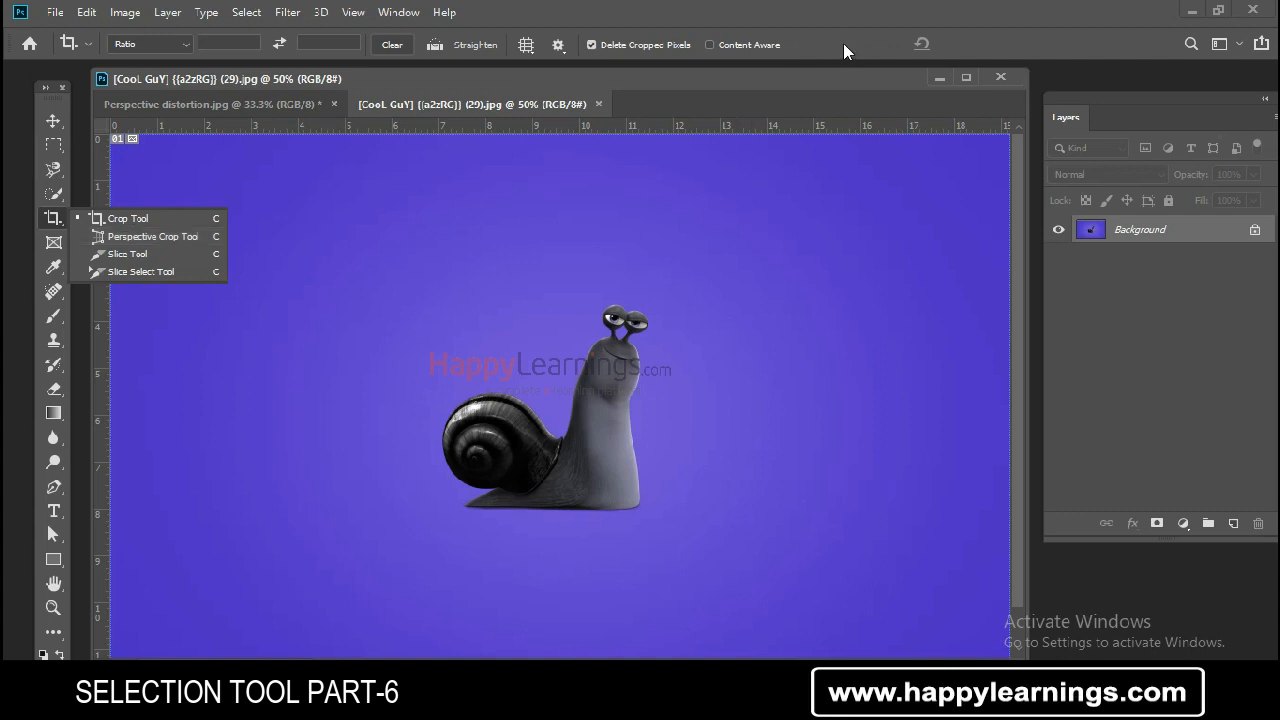
pyautogui.click(797, 74)
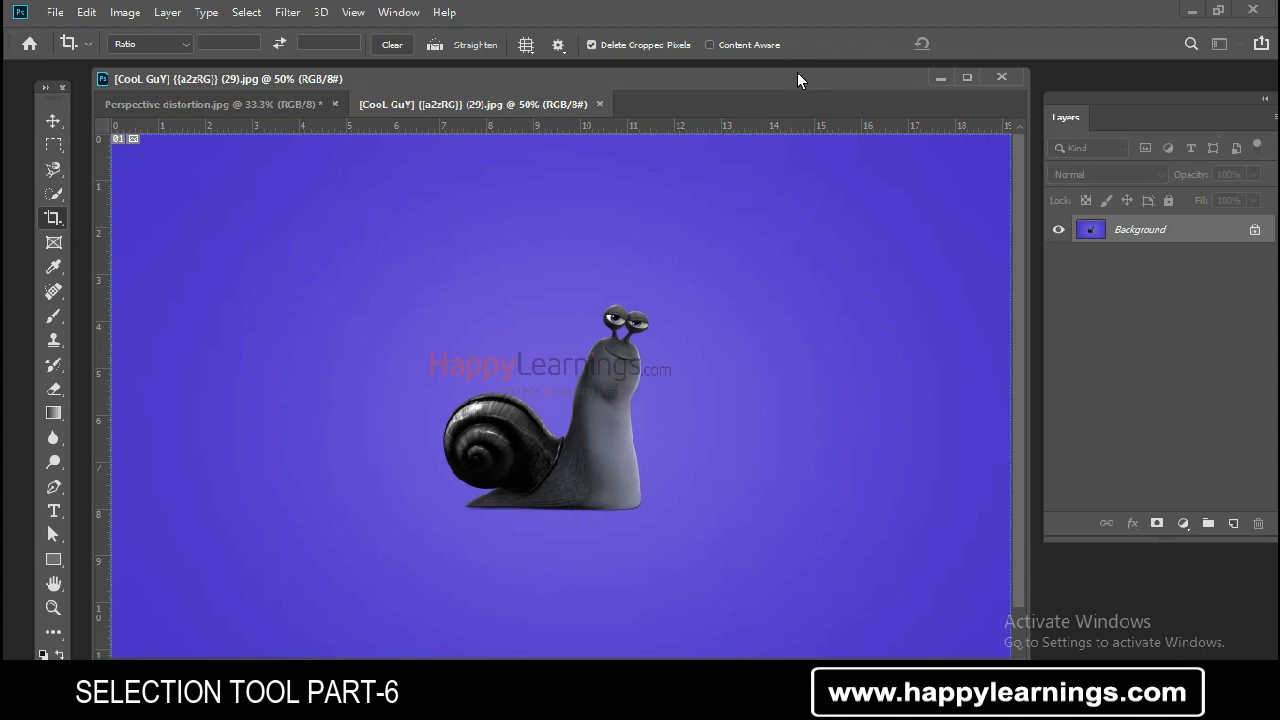
# - Switch to the Perspective distortion image and perspective-crop it, pulling the top corners inward to straighten the cathedral
pyautogui.hotkey('shift', 'c')
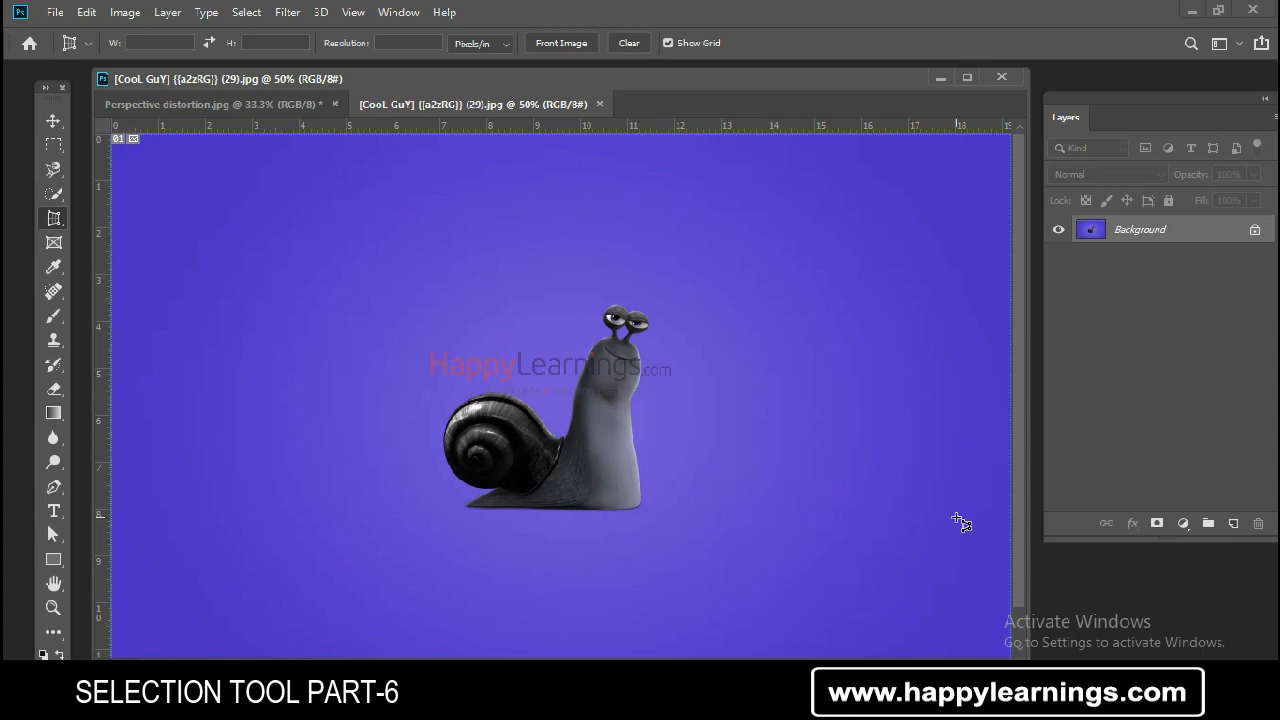
pyautogui.click(224, 106)
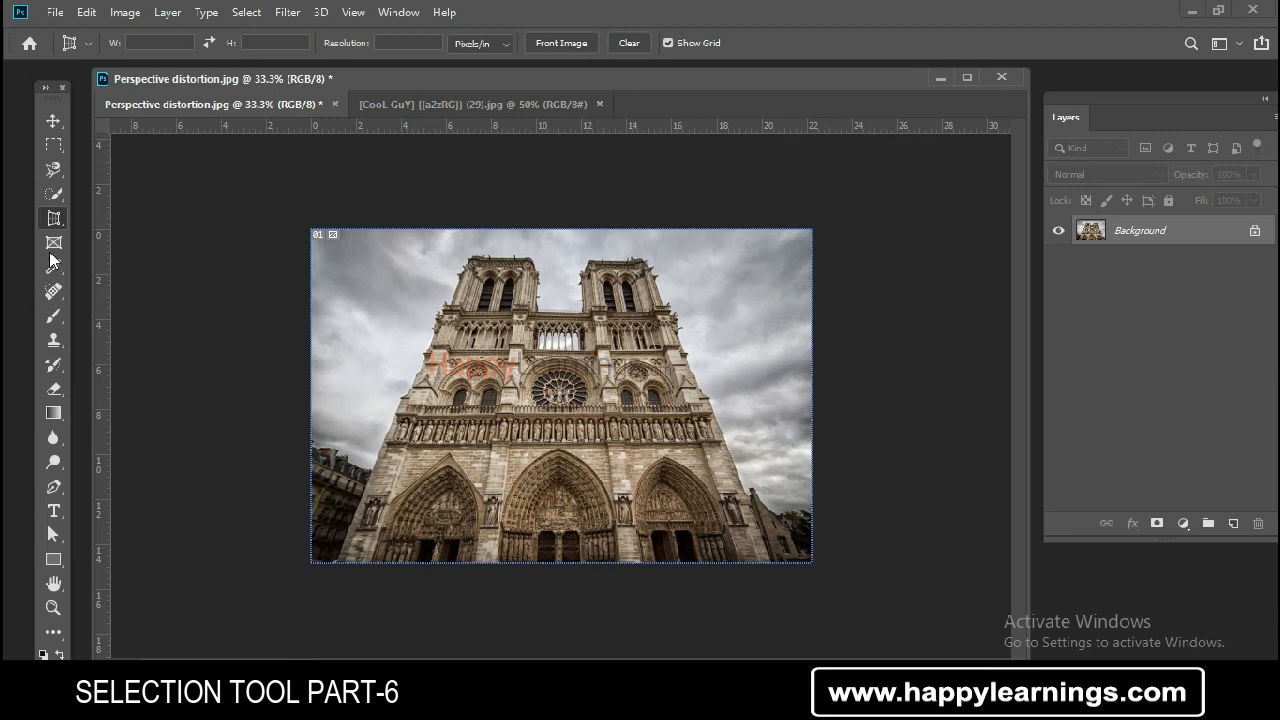
pyautogui.rightClick(54, 218)
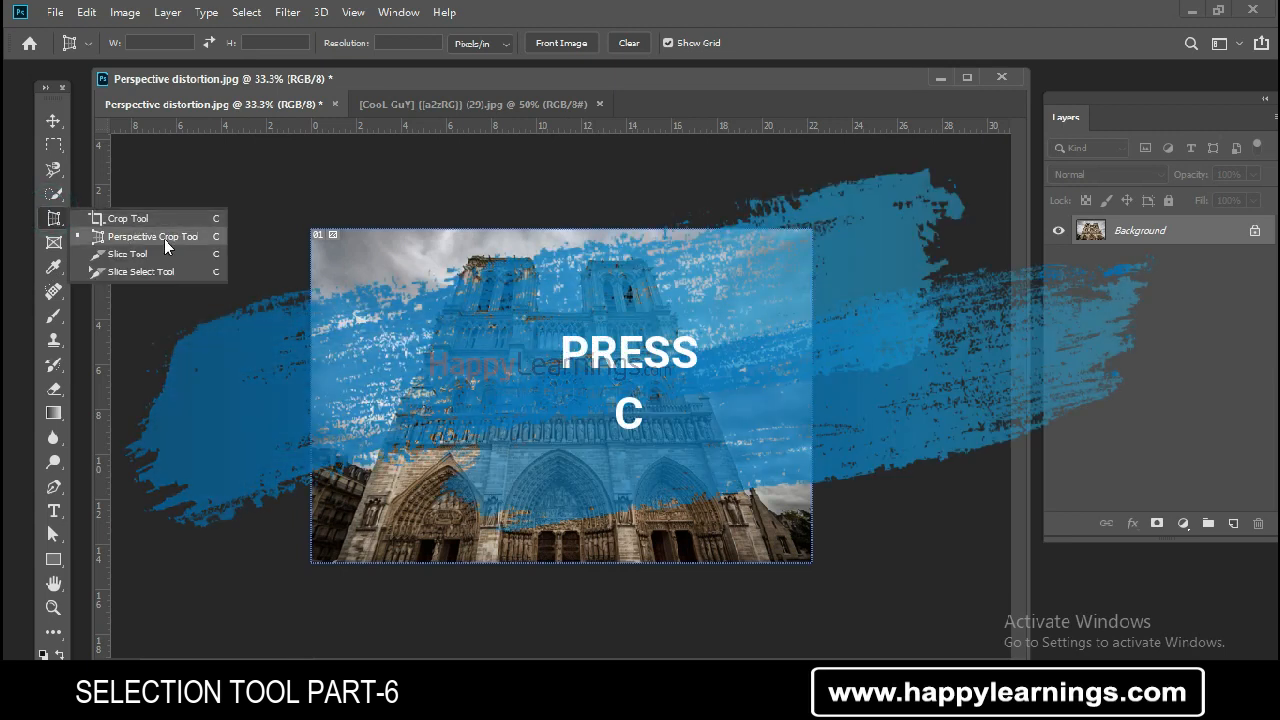
pyautogui.click(177, 242)
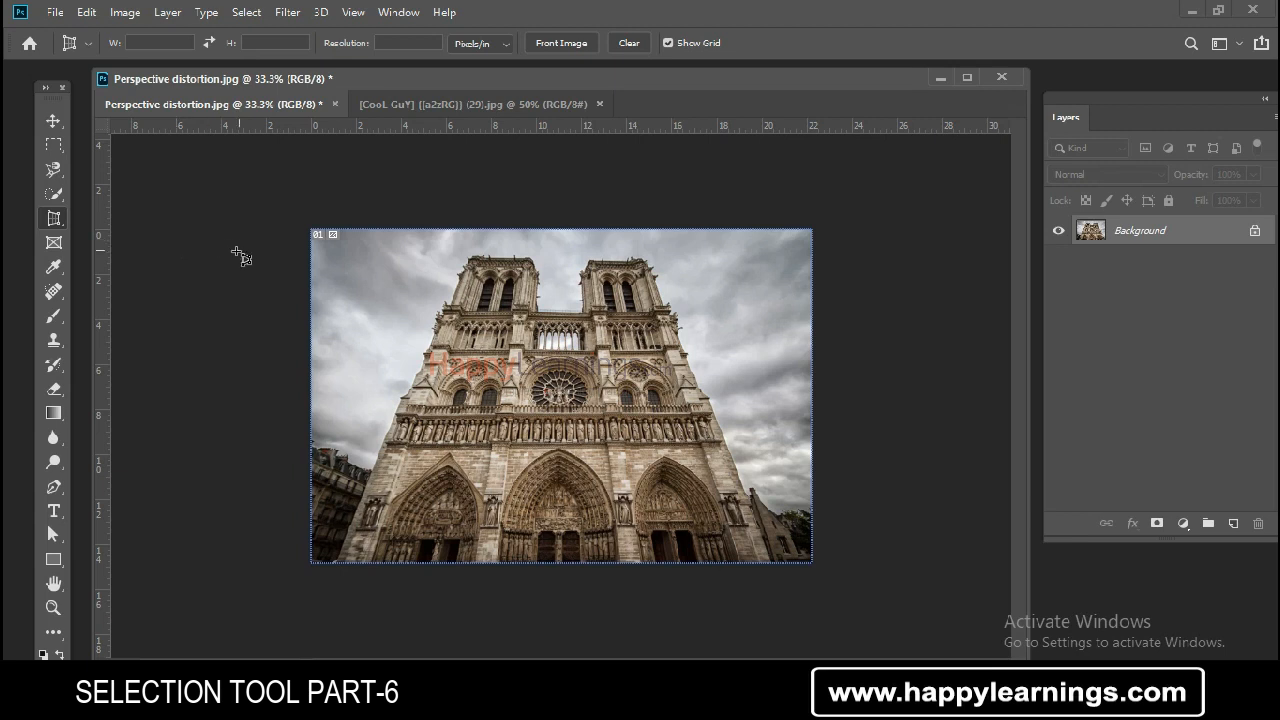
pyautogui.moveTo(358, 236); pyautogui.dragTo(788, 589)
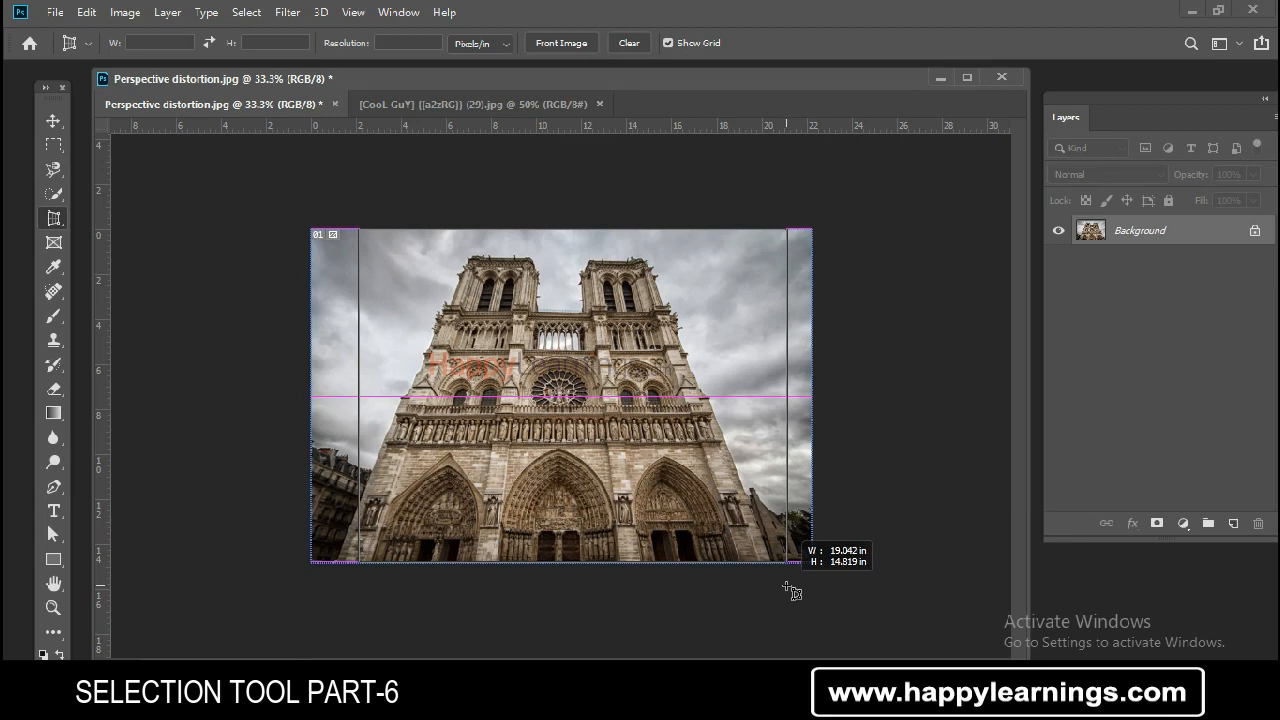
pyautogui.moveTo(787, 589); pyautogui.dragTo(784, 590)
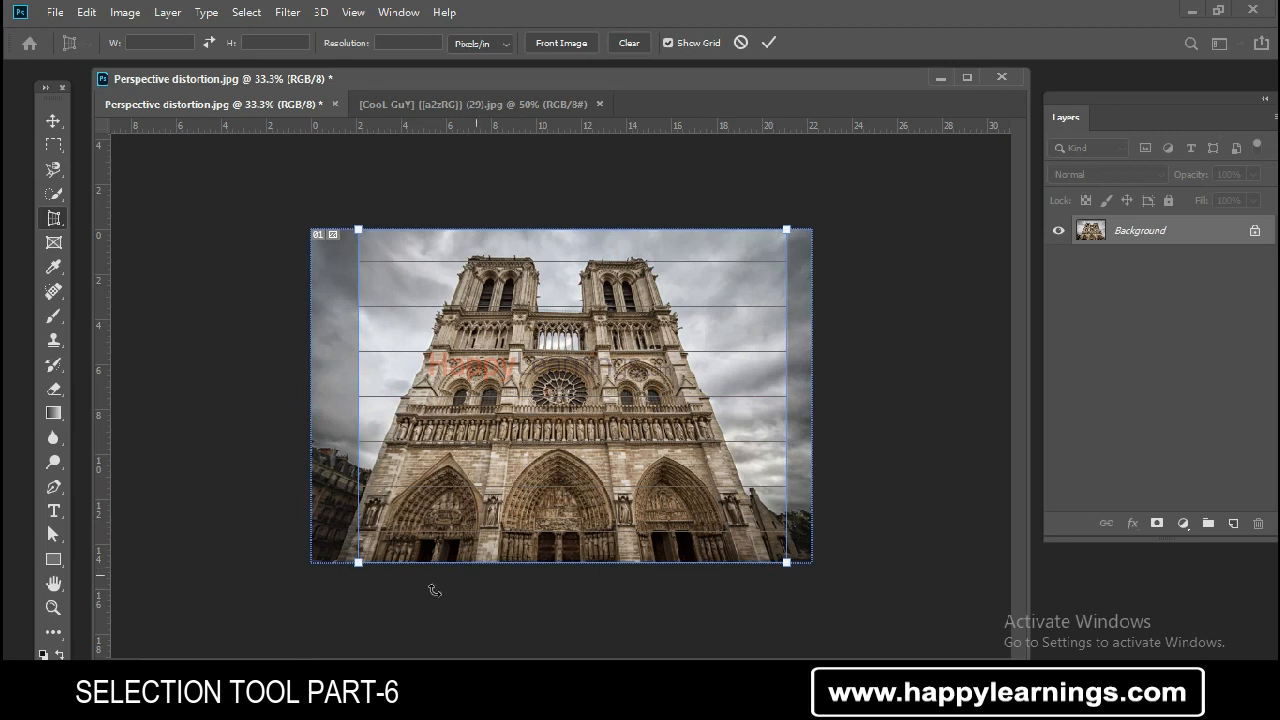
pyautogui.moveTo(359, 562); pyautogui.dragTo(324, 564)
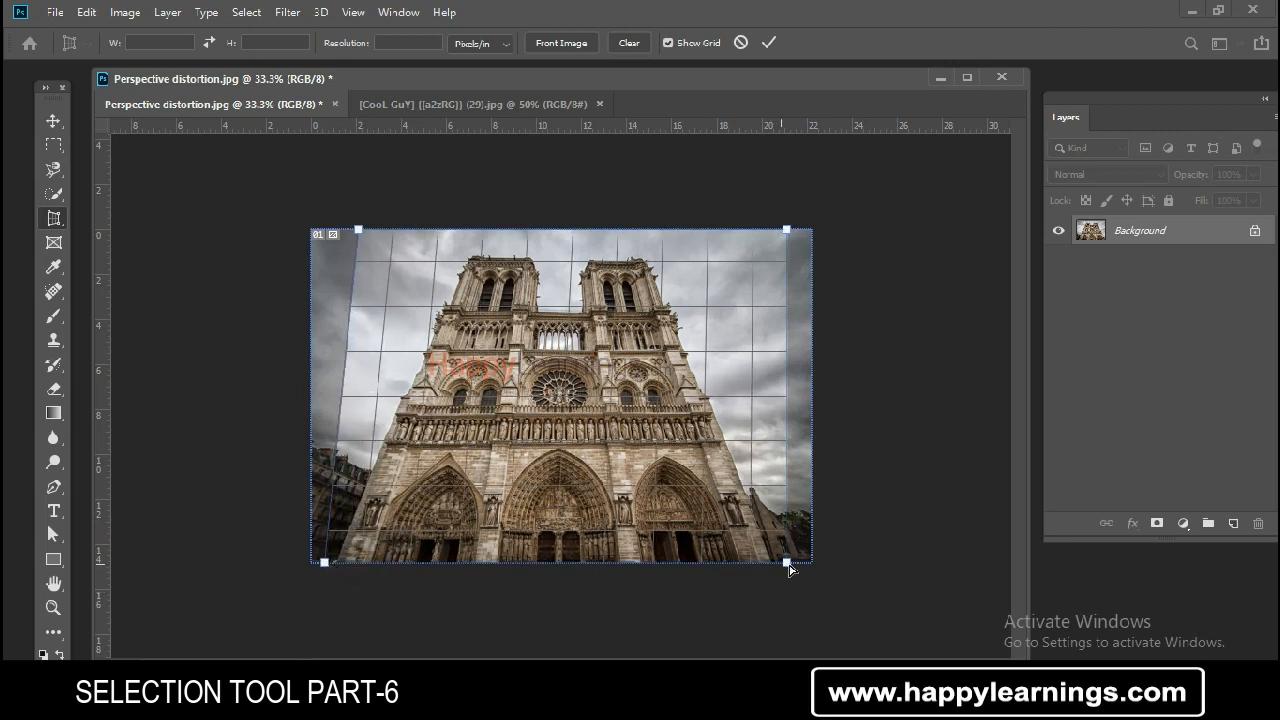
pyautogui.moveTo(787, 565); pyautogui.dragTo(792, 564)
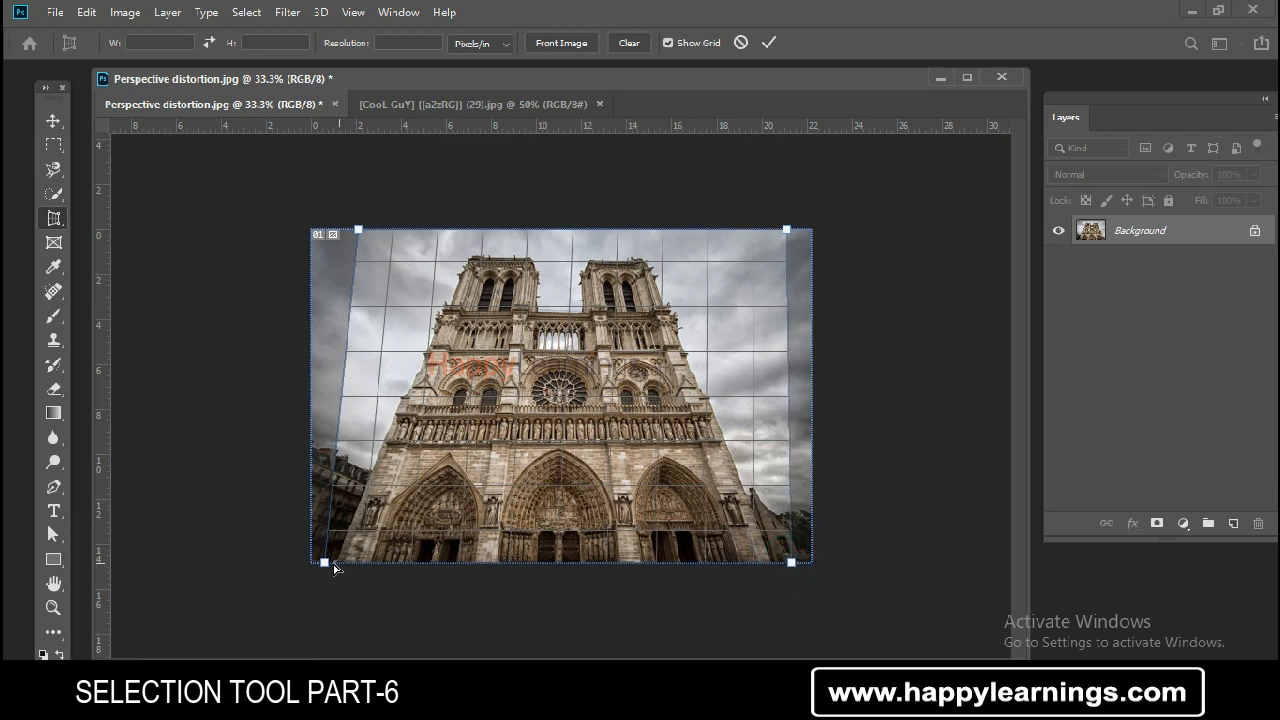
pyautogui.moveTo(326, 564); pyautogui.dragTo(324, 563)
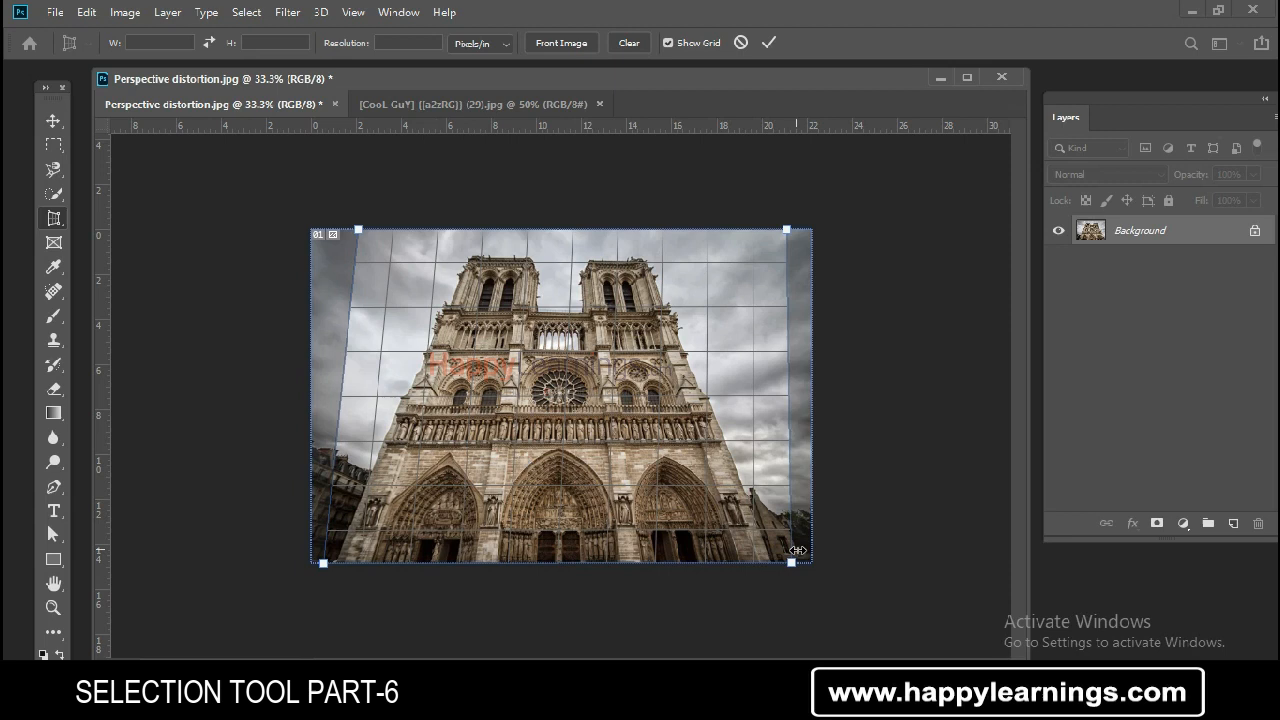
pyautogui.moveTo(791, 564); pyautogui.dragTo(802, 572)
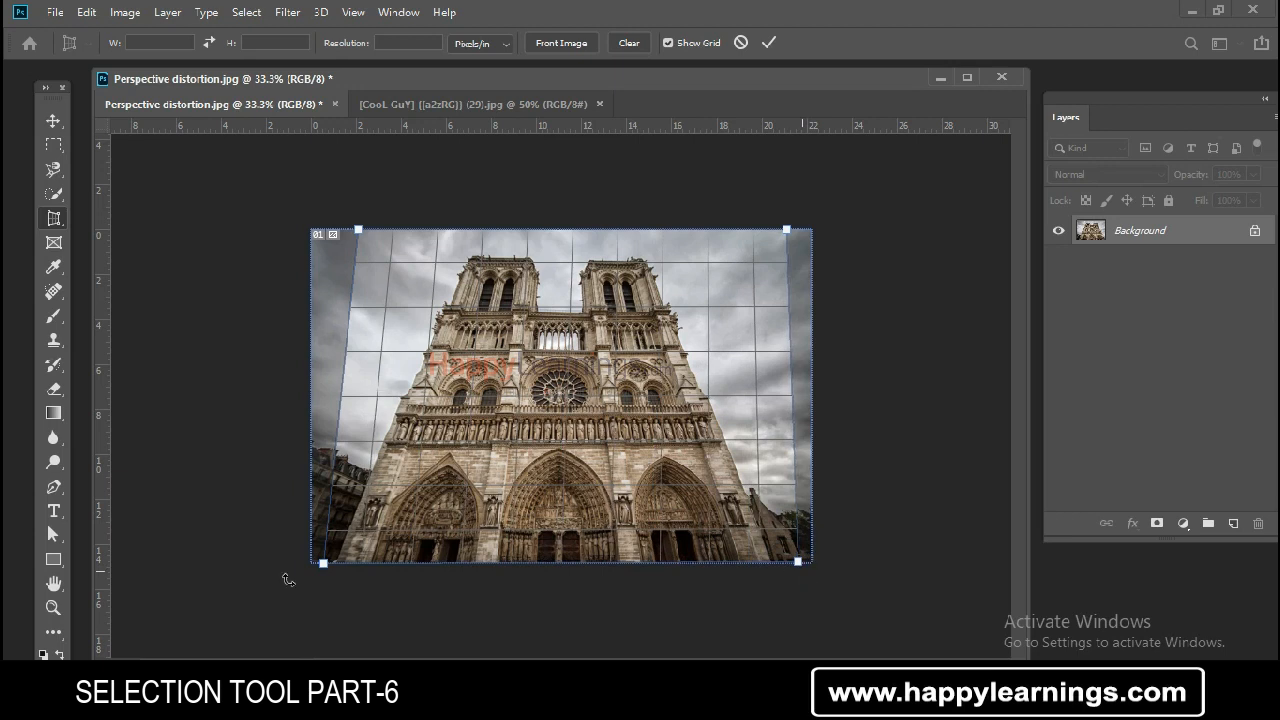
pyautogui.moveTo(324, 566); pyautogui.dragTo(313, 564)
pyautogui.moveTo(785, 233); pyautogui.dragTo(667, 246)
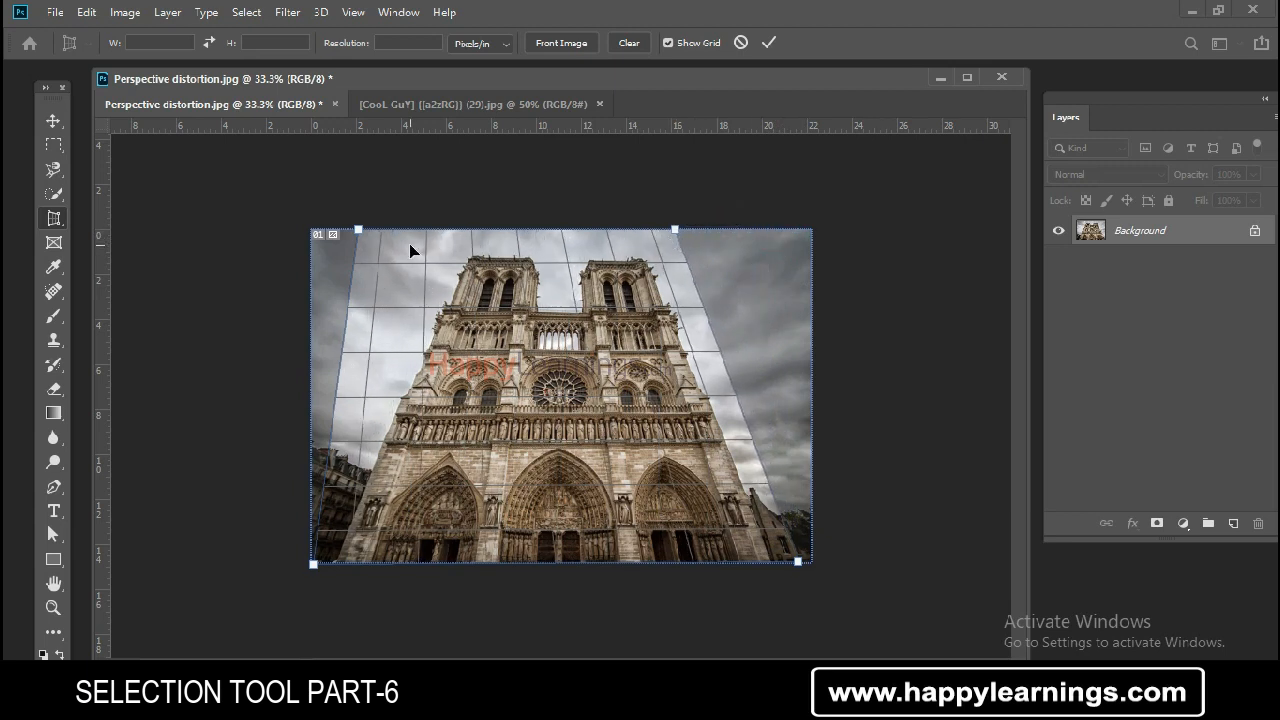
pyautogui.moveTo(358, 231); pyautogui.dragTo(452, 242)
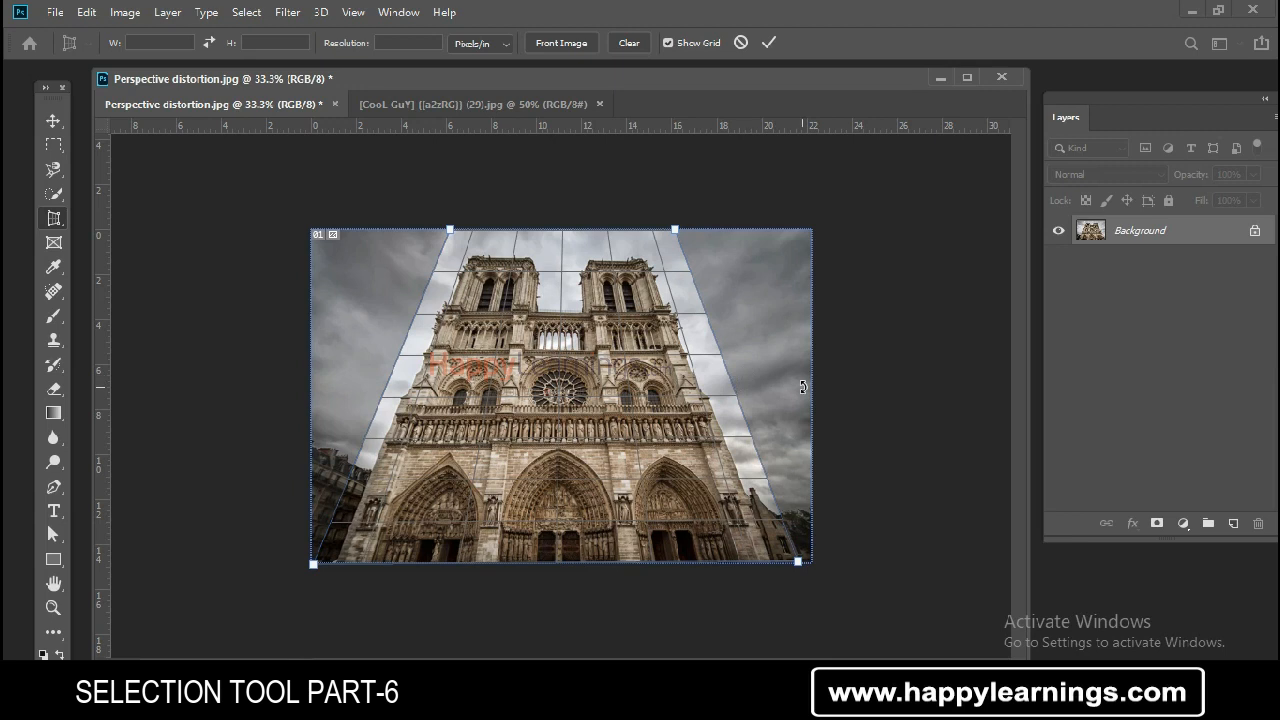
pyautogui.press('Return')
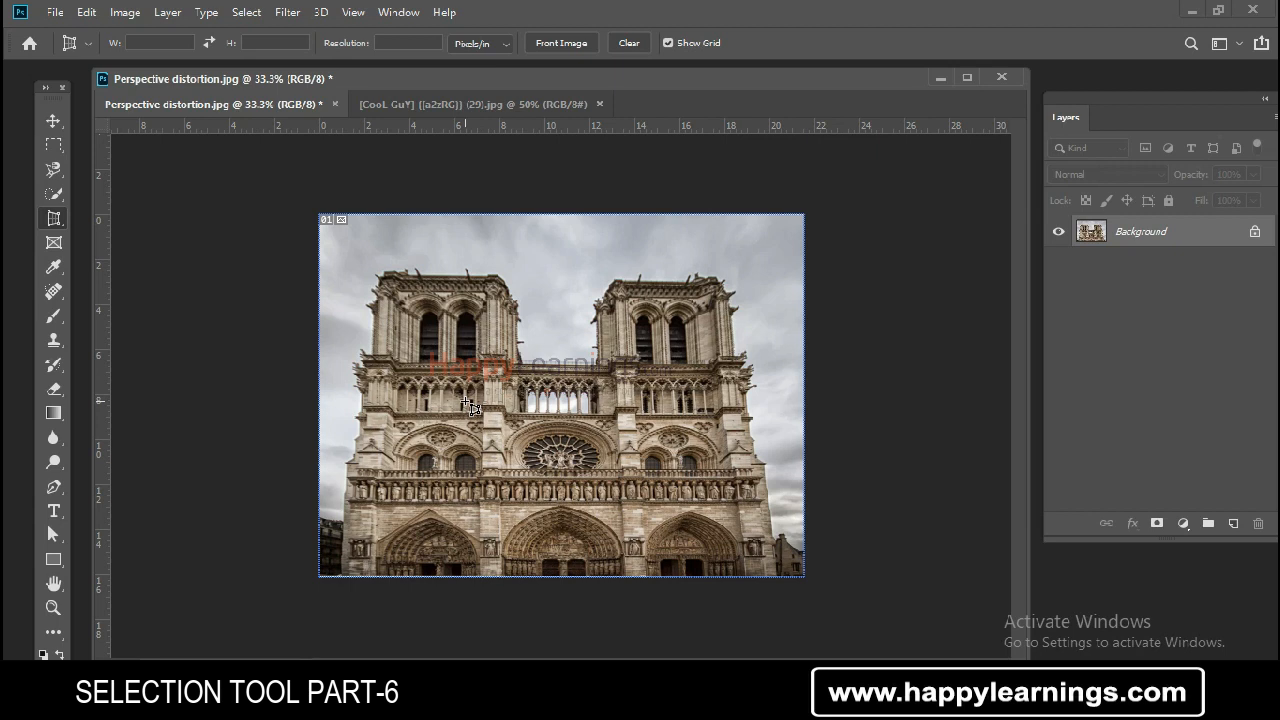
# - Undo the perspective crop of the cathedral image
pyautogui.rightClick(54, 218)
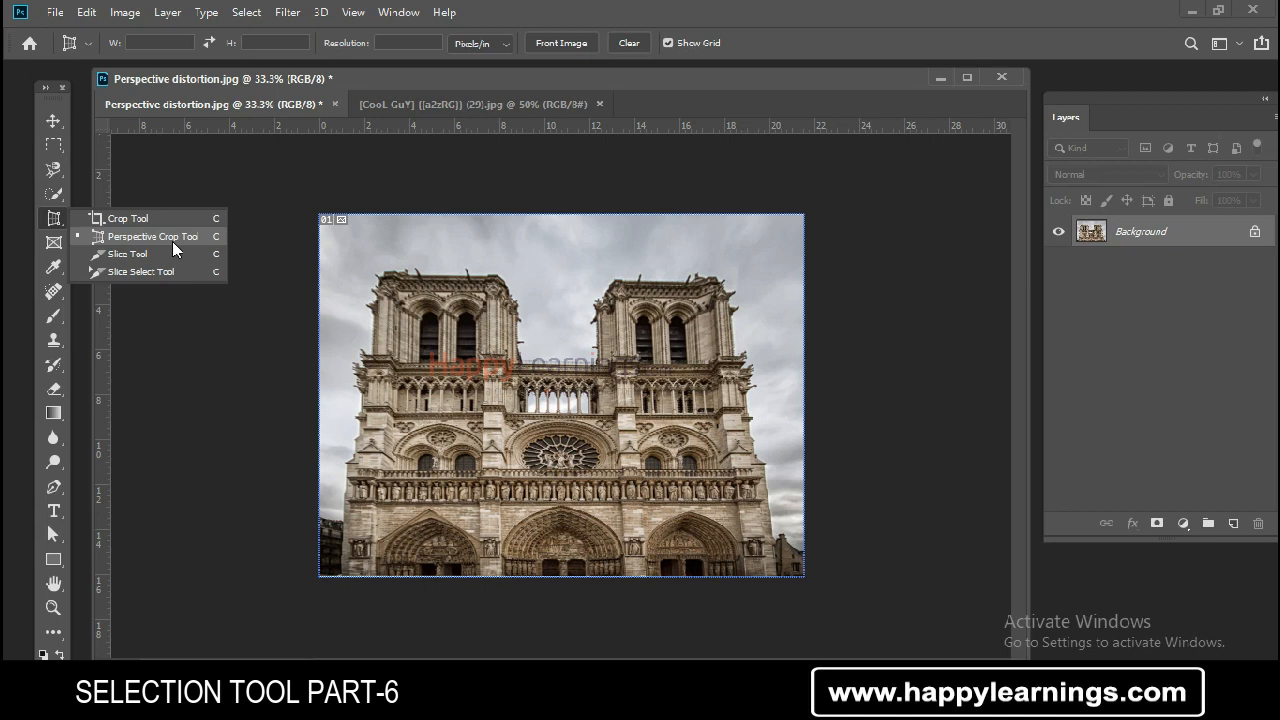
pyautogui.click(479, 69)
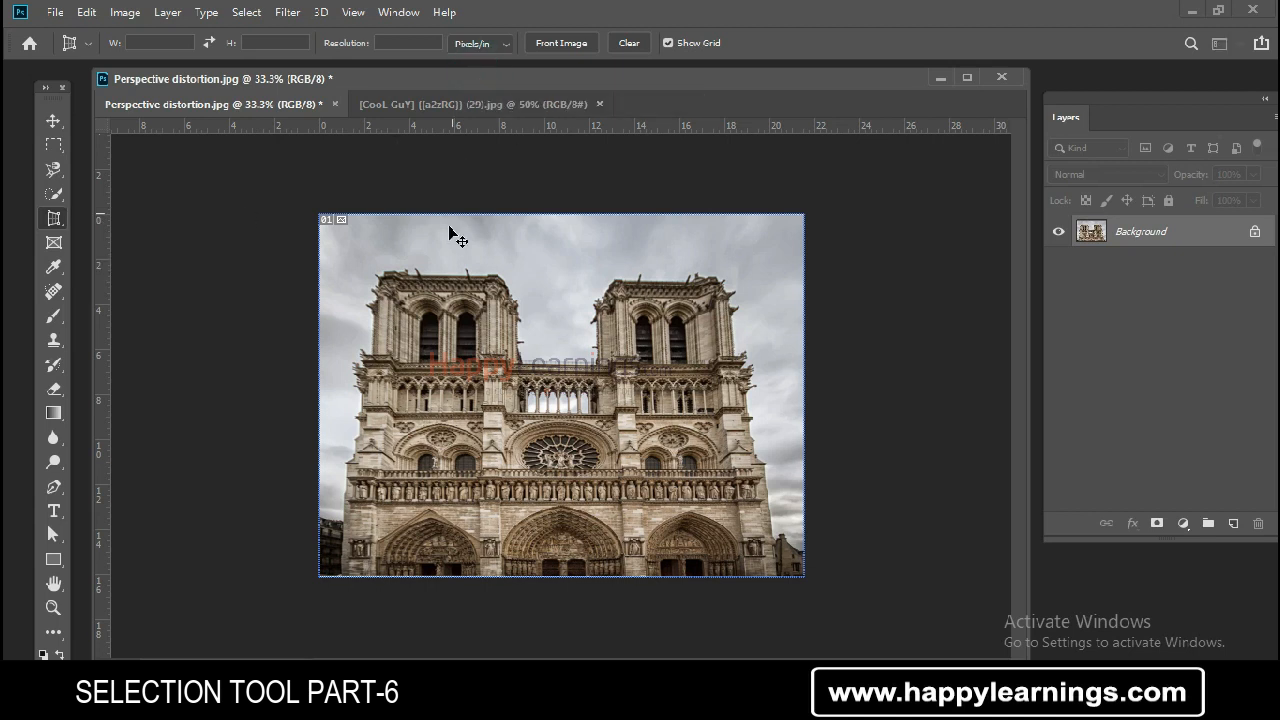
pyautogui.hotkey('ctrl', 'z')
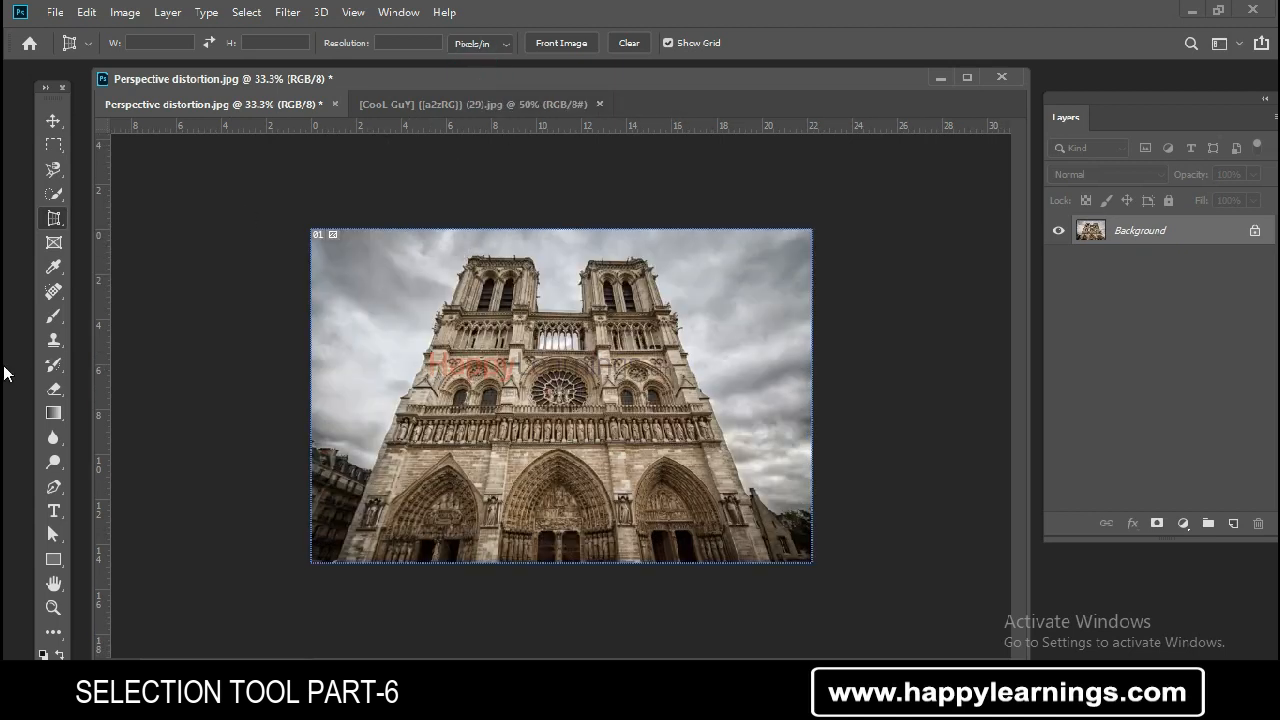
# - Try another perspective crop on the cathedral, pulling both top corners inward toward the towers
pyautogui.rightClick(54, 221)
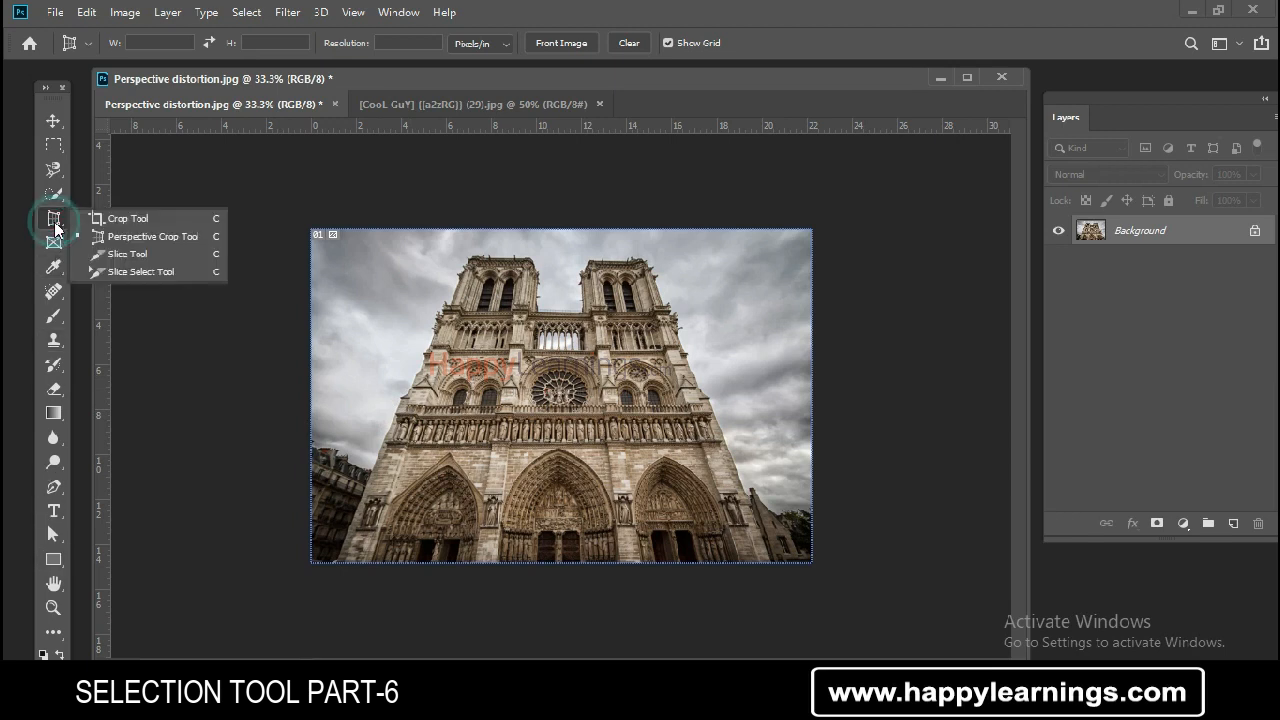
pyautogui.click(128, 231)
pyautogui.moveTo(326, 228); pyautogui.dragTo(788, 562)
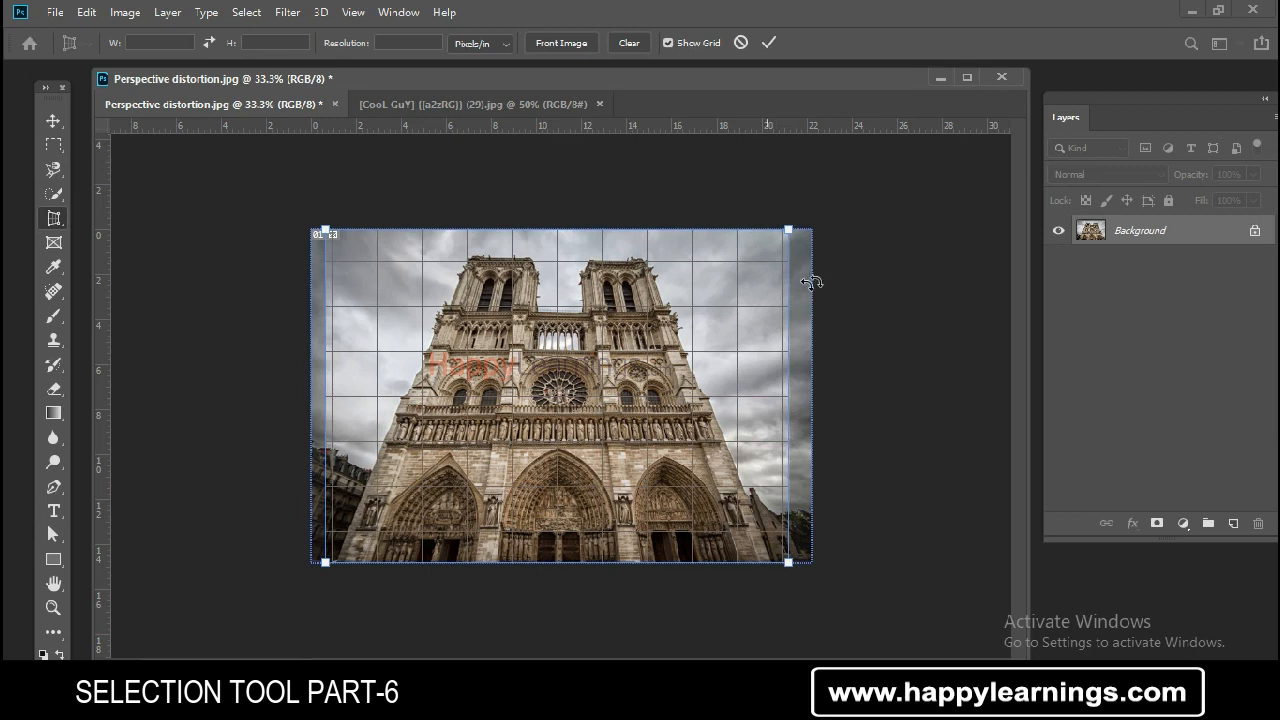
pyautogui.moveTo(788, 229); pyautogui.dragTo(662, 240)
pyautogui.moveTo(329, 235); pyautogui.dragTo(458, 252)
pyautogui.press('Return')
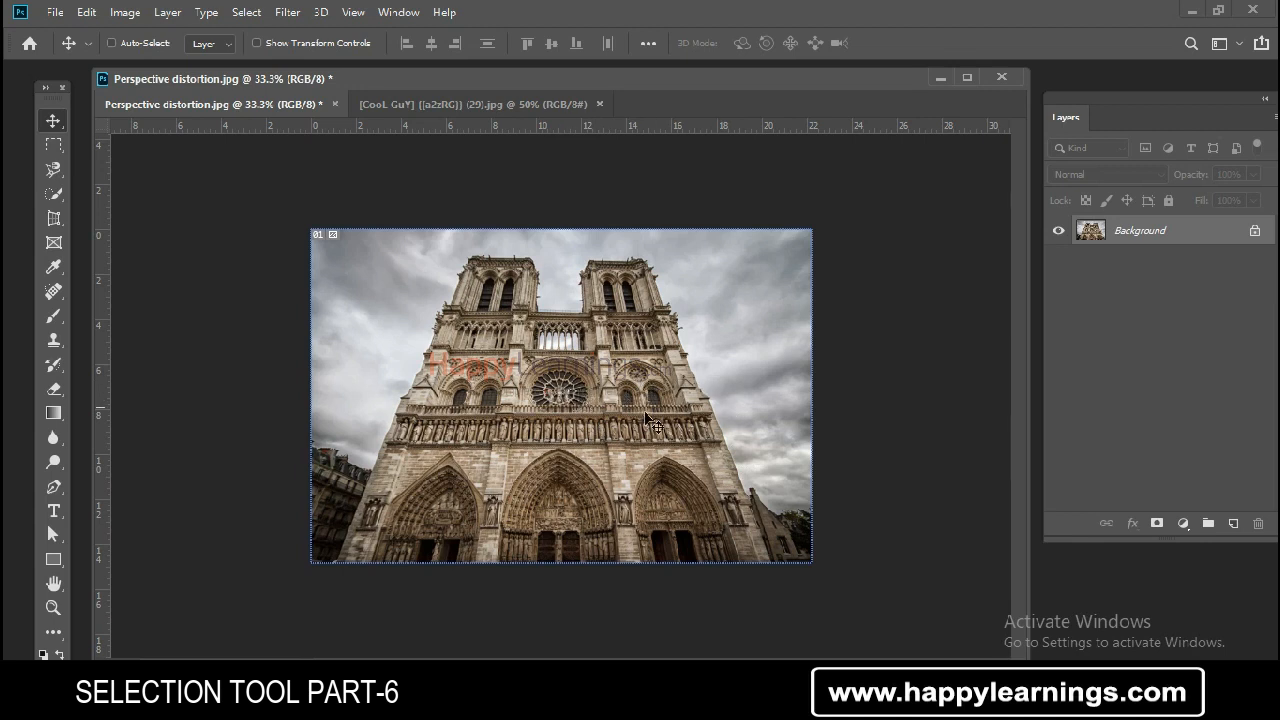
# - Perspective-crop the cathedral photo, pulling both top corners inward so the facade becomes upright
pyautogui.click(53, 218)
pyautogui.moveTo(357, 270); pyautogui.dragTo(798, 590)
pyautogui.moveTo(792, 230); pyautogui.dragTo(680, 250)
pyautogui.moveTo(321, 235); pyautogui.dragTo(440, 260)
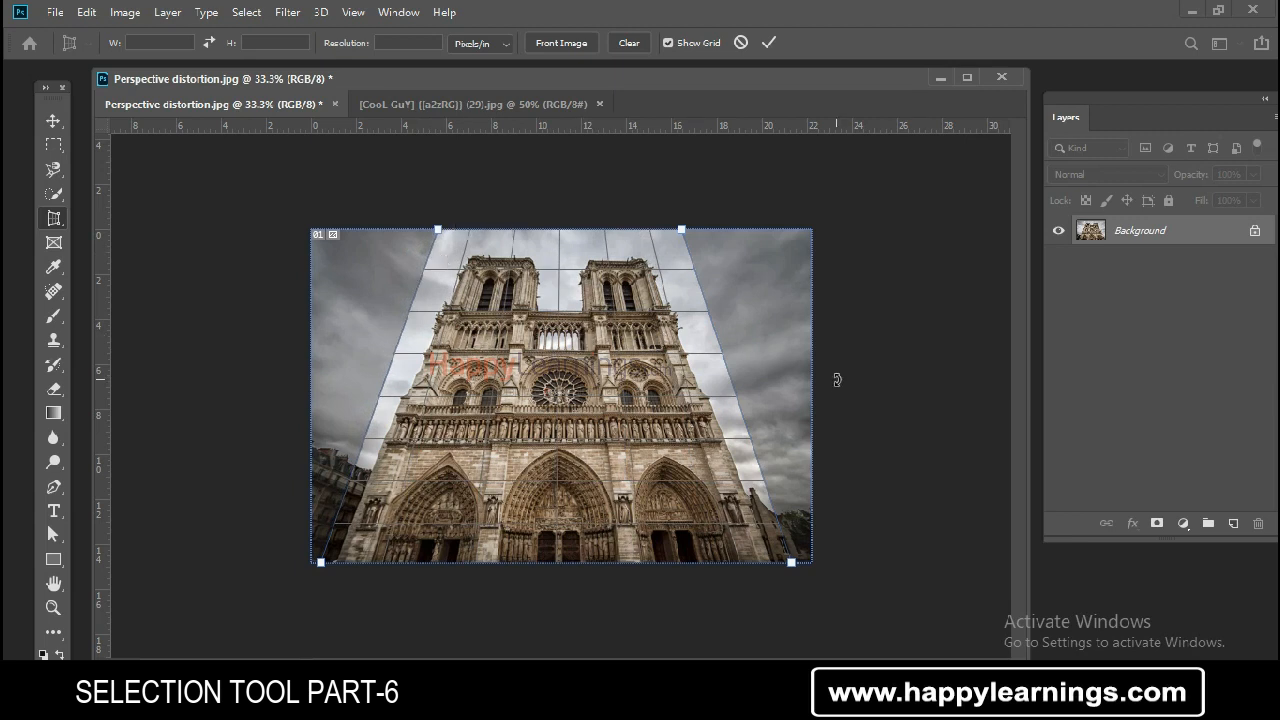
pyautogui.press('Return')
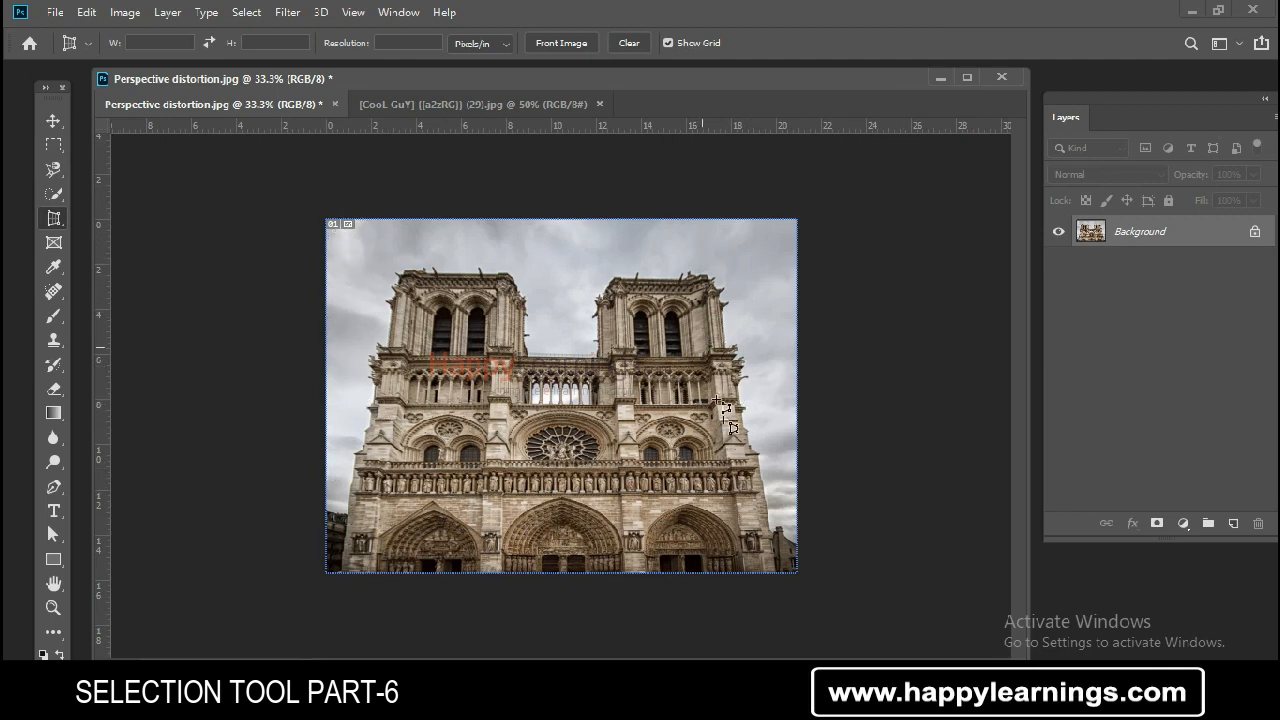
# - Convert the Background into a normal layer and Free Transform it to squeeze it horizontally to about 57% width
pyautogui.doubleClick(1128, 232)
pyautogui.click(800, 222)
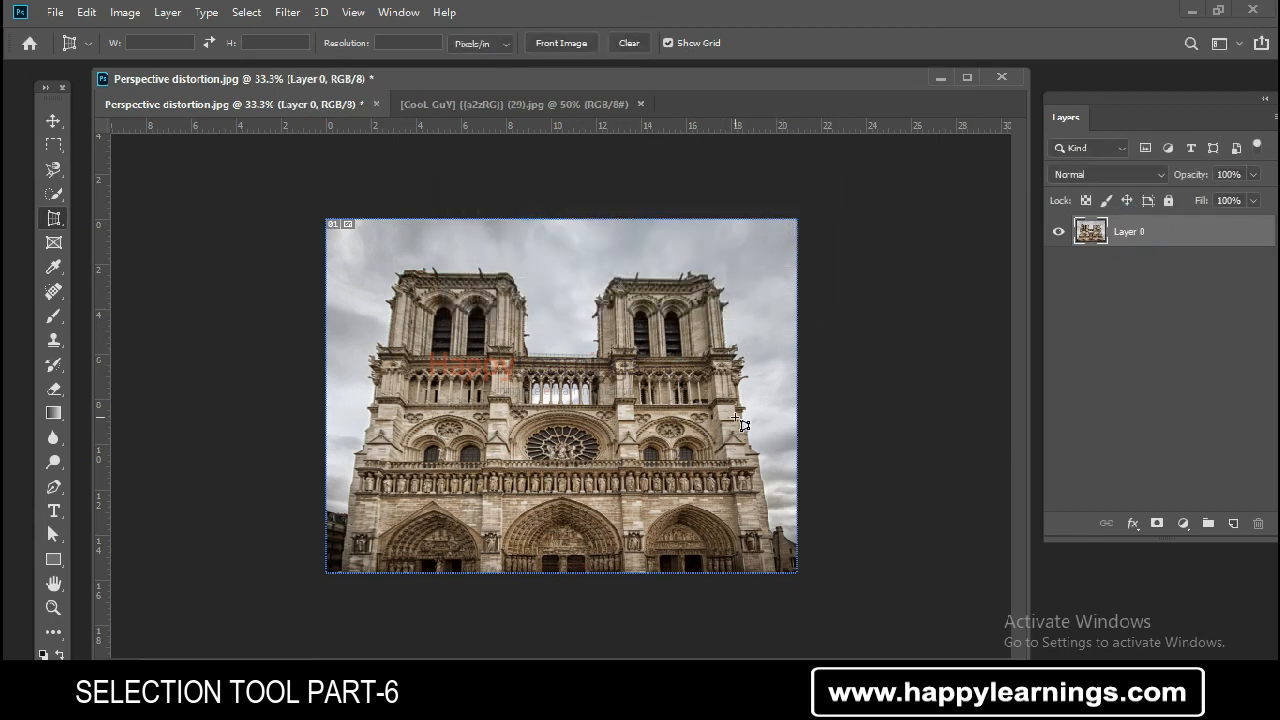
pyautogui.hotkey('ctrl', 't')
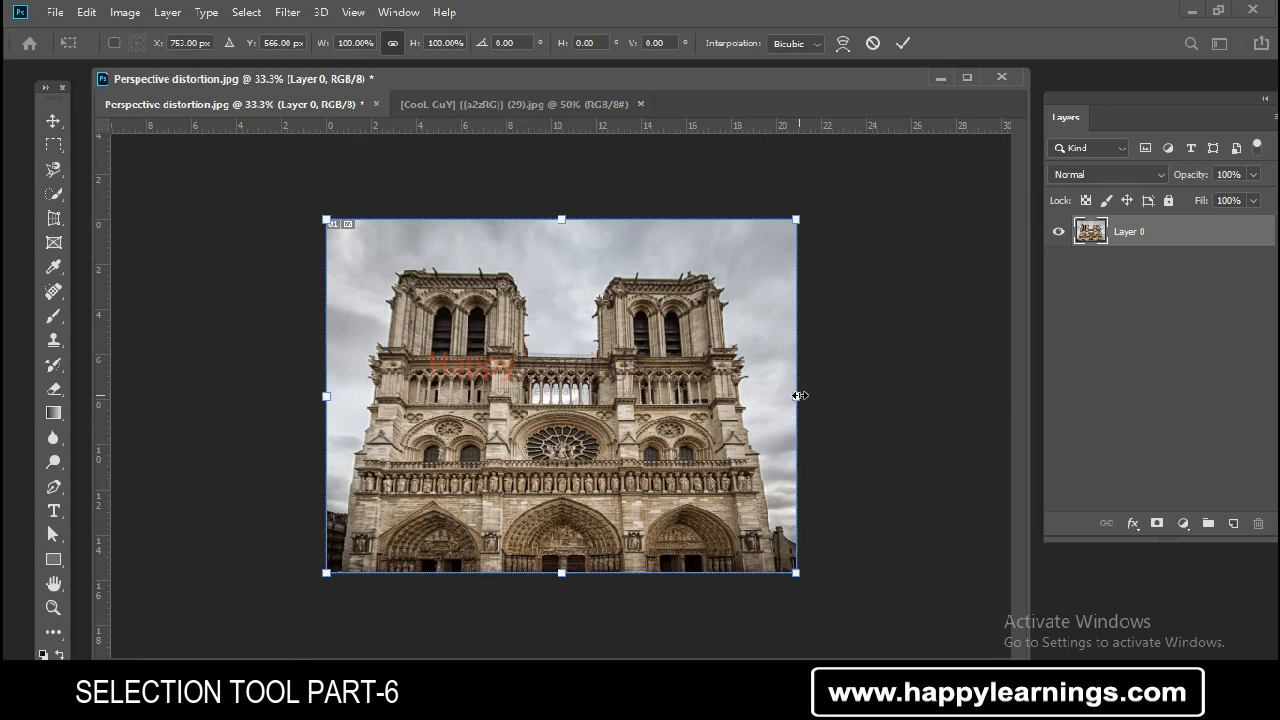
pyautogui.moveTo(795, 396); pyautogui.dragTo(591, 397)
pyautogui.click(903, 43)
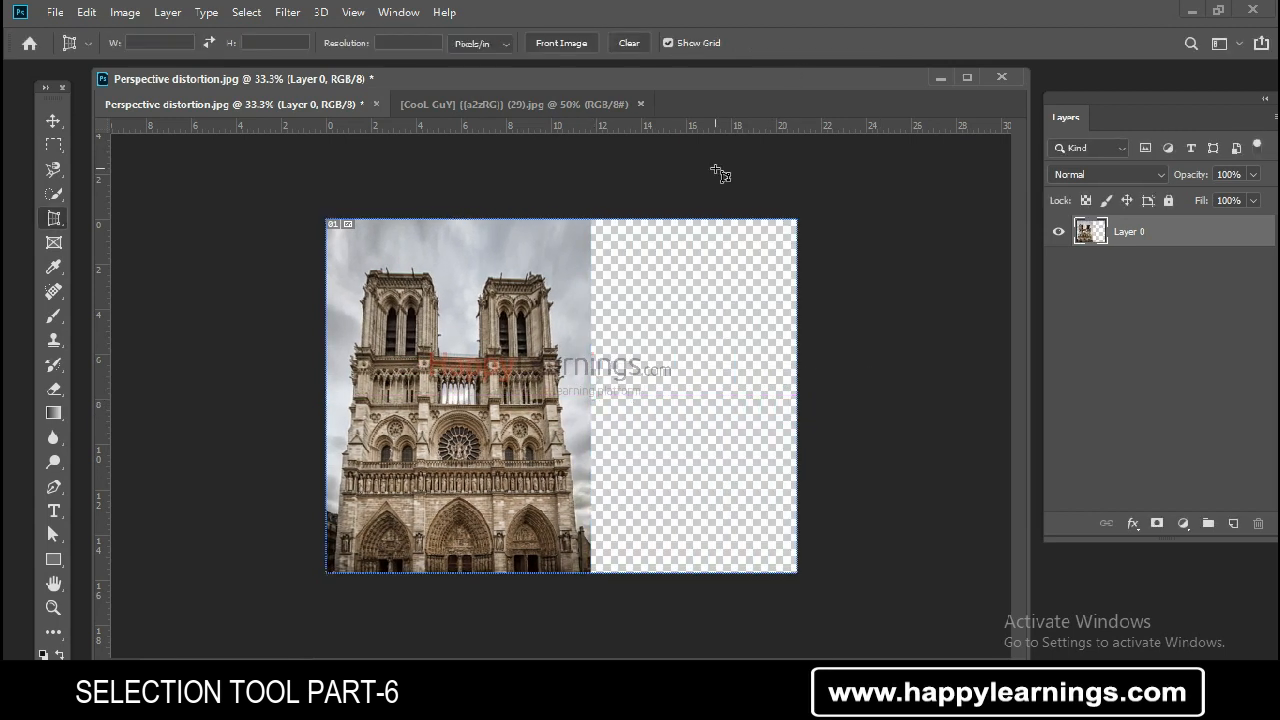
# - Switch to the Slice Tool and divide the cathedral facade into four rectangular slices
pyautogui.click(63, 228)
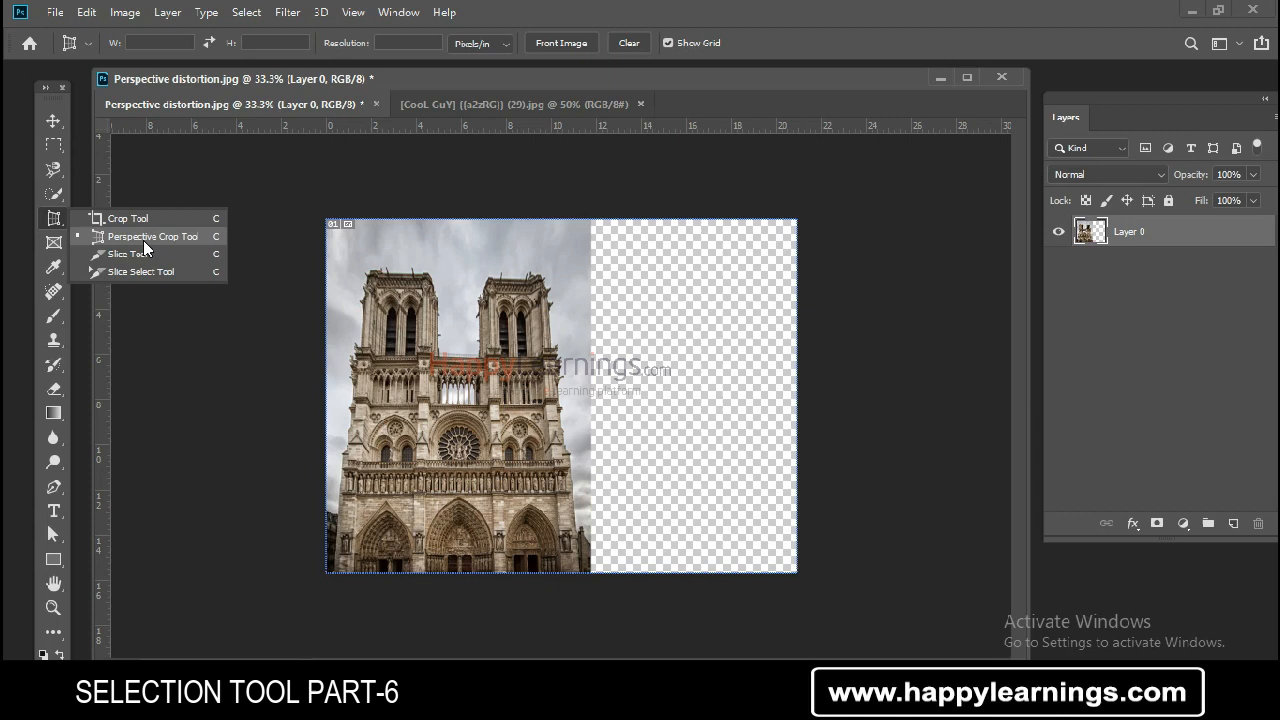
pyautogui.click(1115, 407)
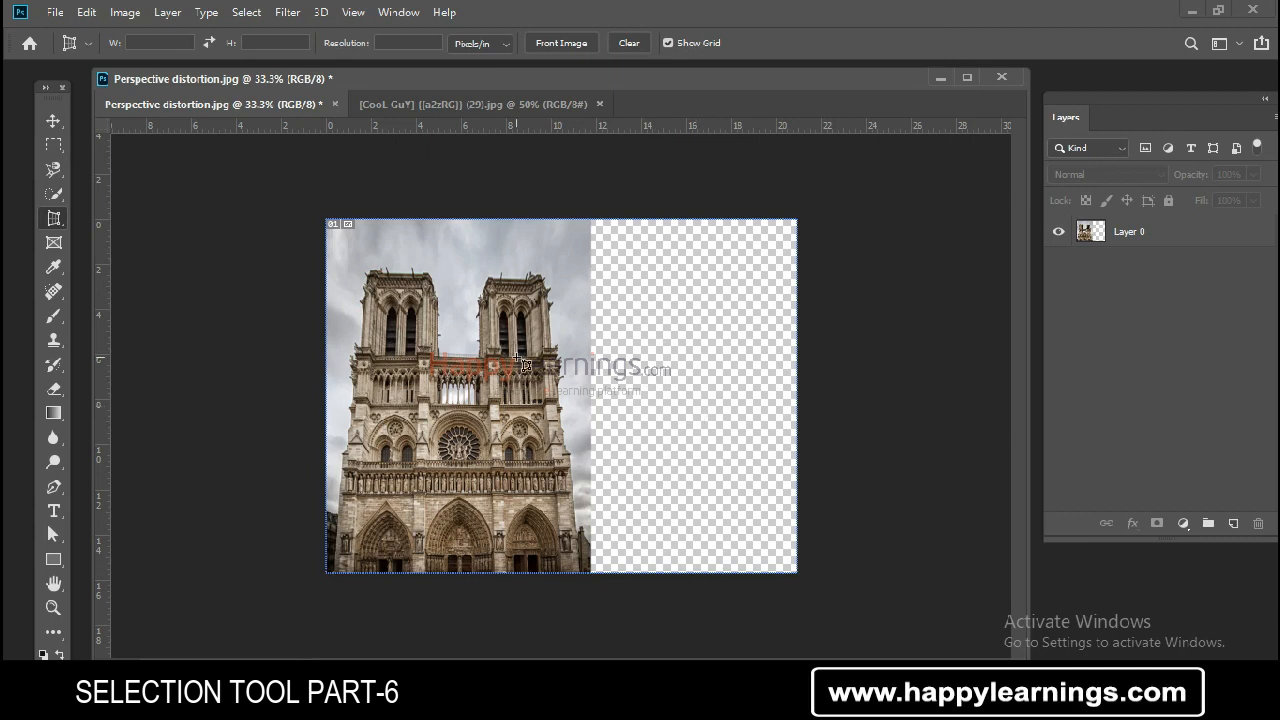
pyautogui.click(58, 222)
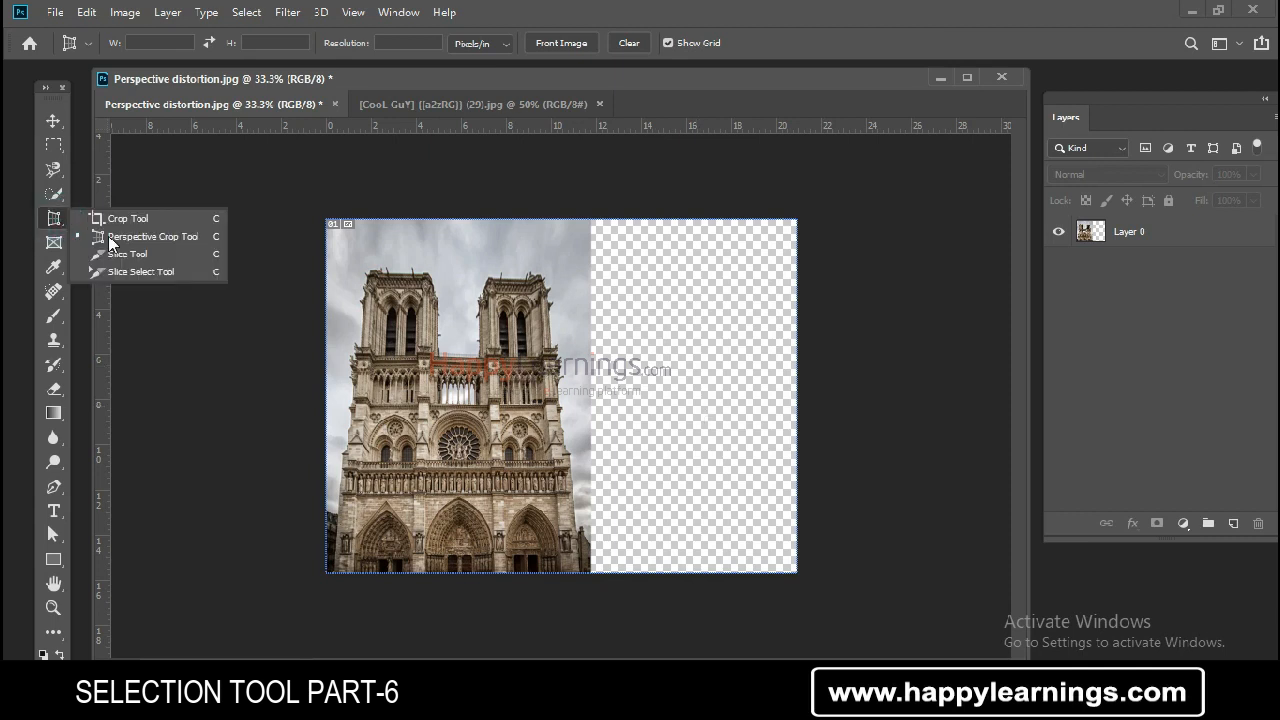
pyautogui.click(109, 246)
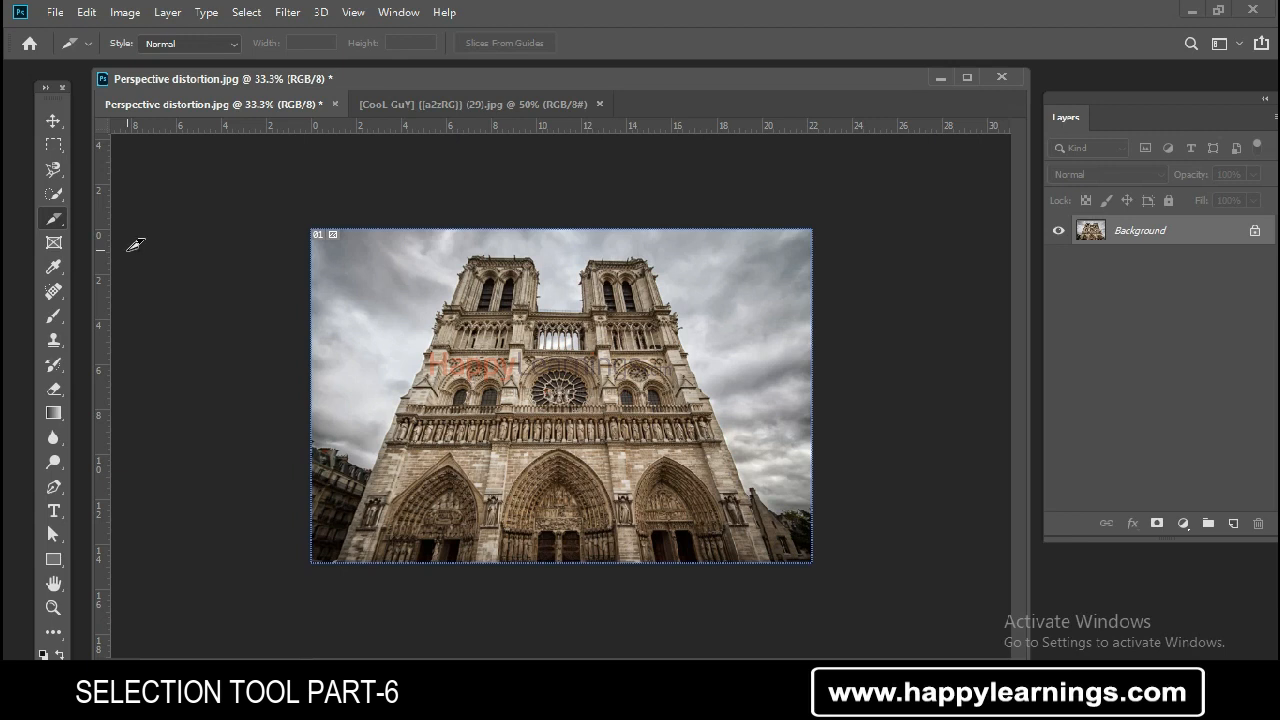
pyautogui.rightClick(50, 223)
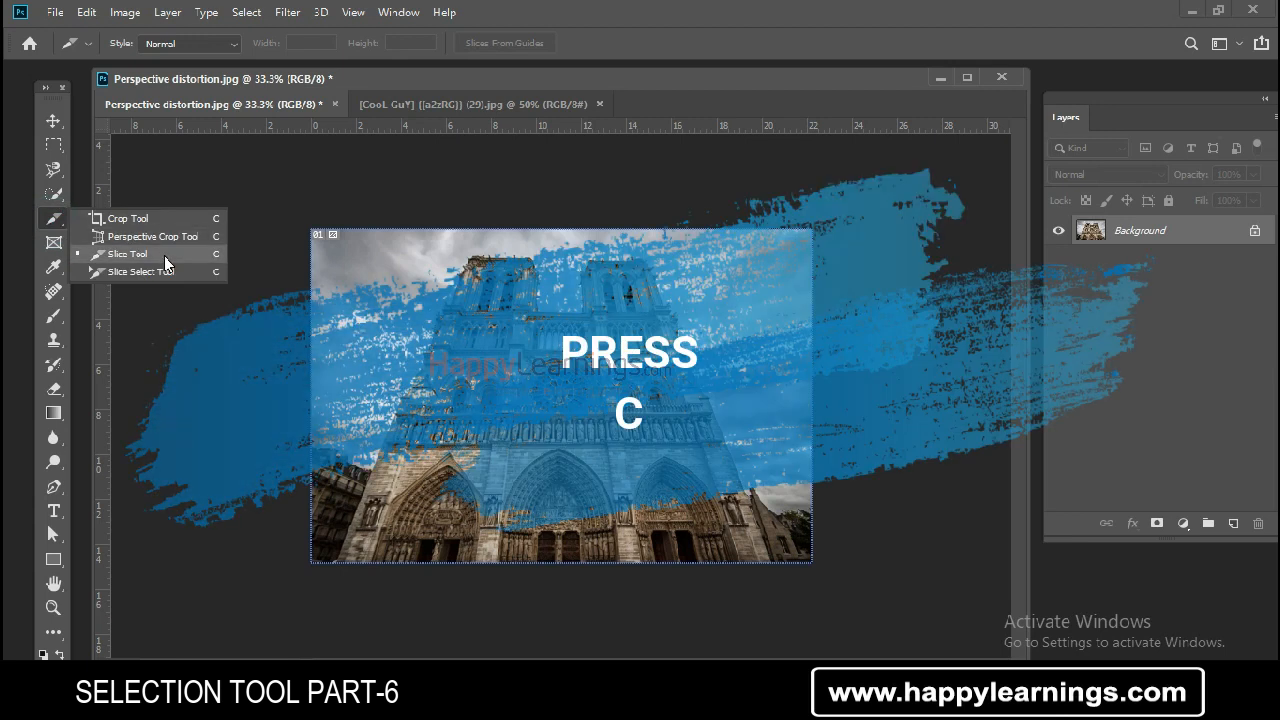
pyautogui.click(164, 256)
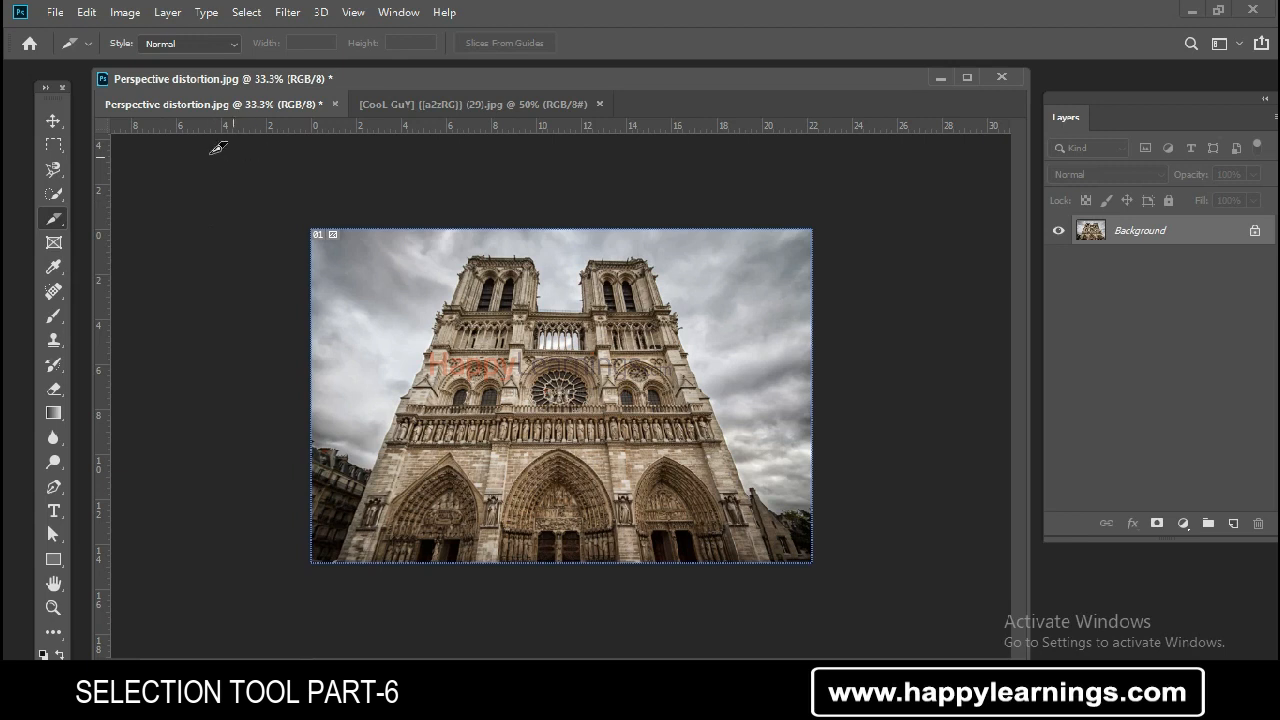
pyautogui.moveTo(368, 323); pyautogui.dragTo(517, 405)
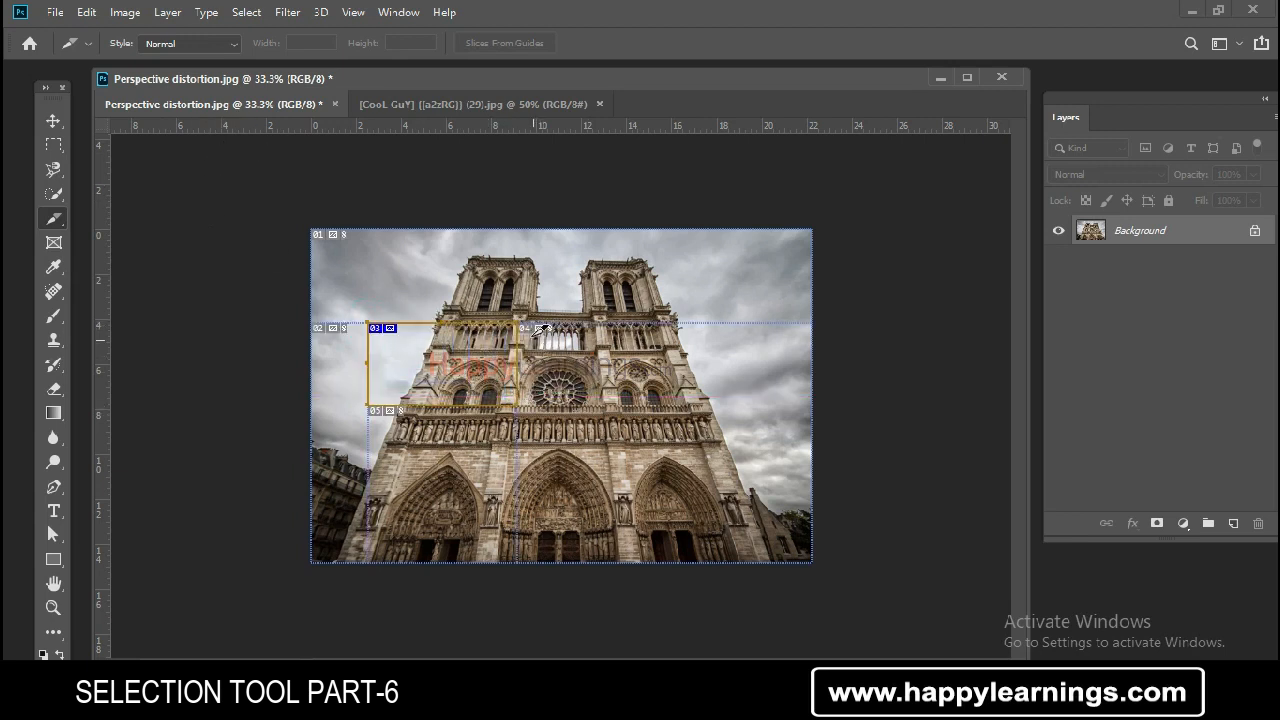
pyautogui.moveTo(517, 323); pyautogui.dragTo(657, 462)
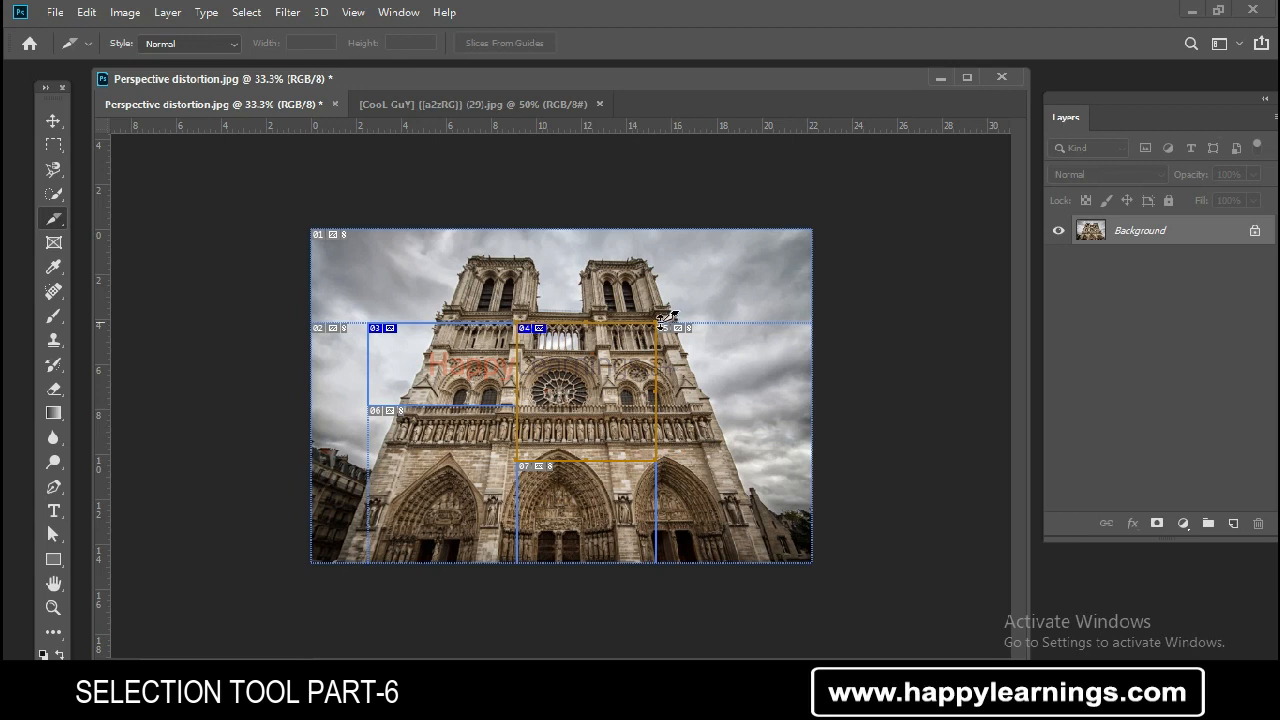
pyautogui.moveTo(674, 331); pyautogui.dragTo(826, 405)
pyautogui.moveTo(665, 400); pyautogui.dragTo(818, 512)
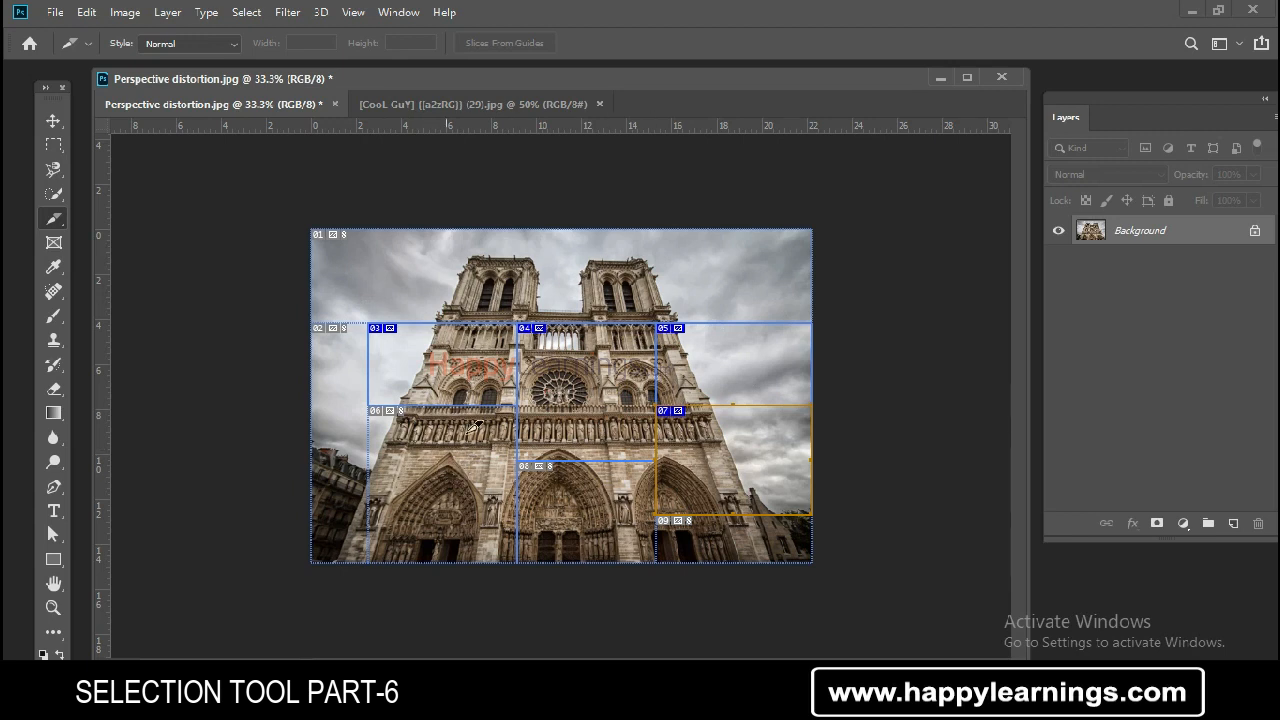
# - Reselect the Slice Tool and add a slice spanning the tops of both towers
pyautogui.rightClick(57, 217)
pyautogui.click(120, 255)
pyautogui.rightClick(55, 218)
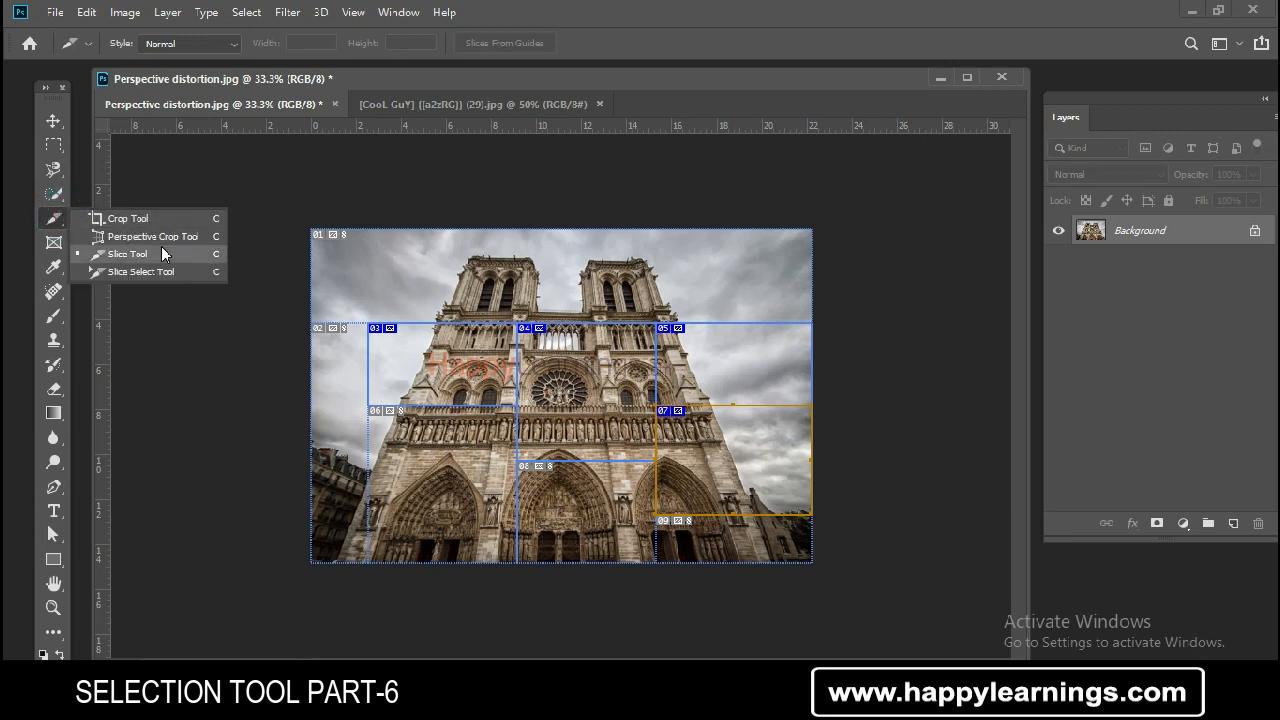
pyautogui.click(161, 253)
pyautogui.moveTo(369, 247); pyautogui.dragTo(610, 300)
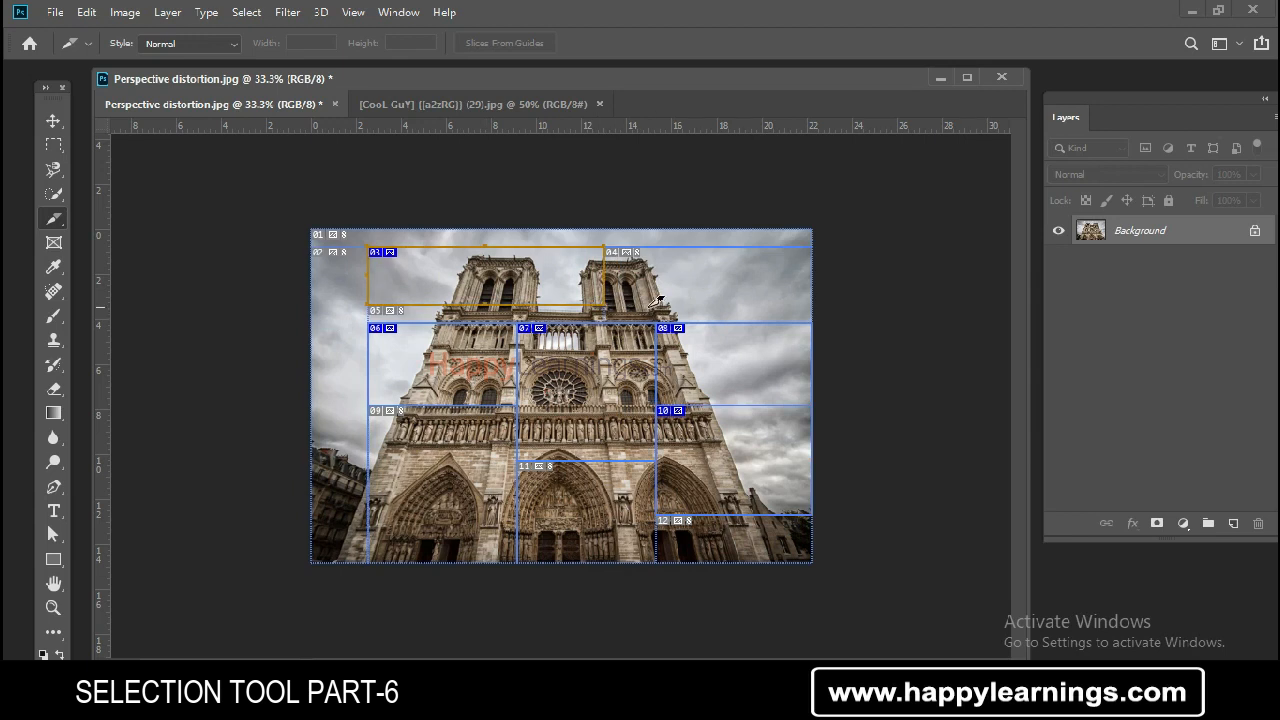
# - With the Slice Select Tool, move the tower-top slice left to the image's edge
pyautogui.rightClick(60, 225)
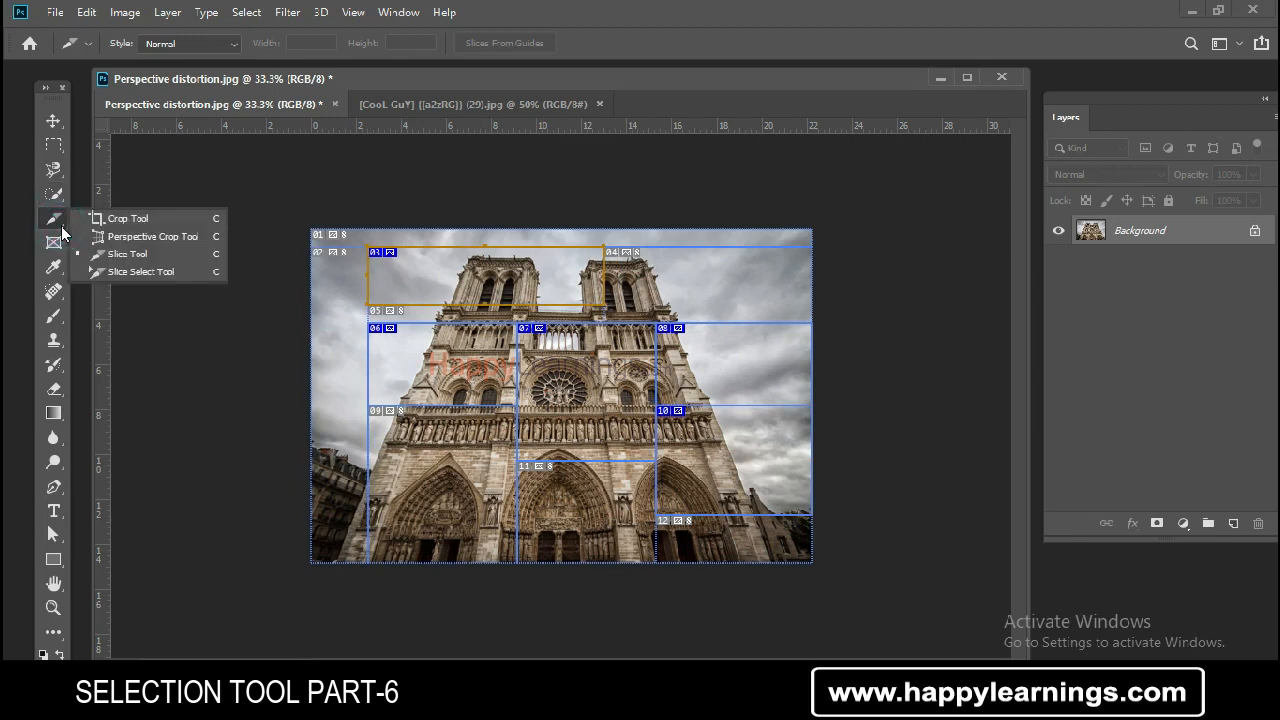
pyautogui.click(189, 272)
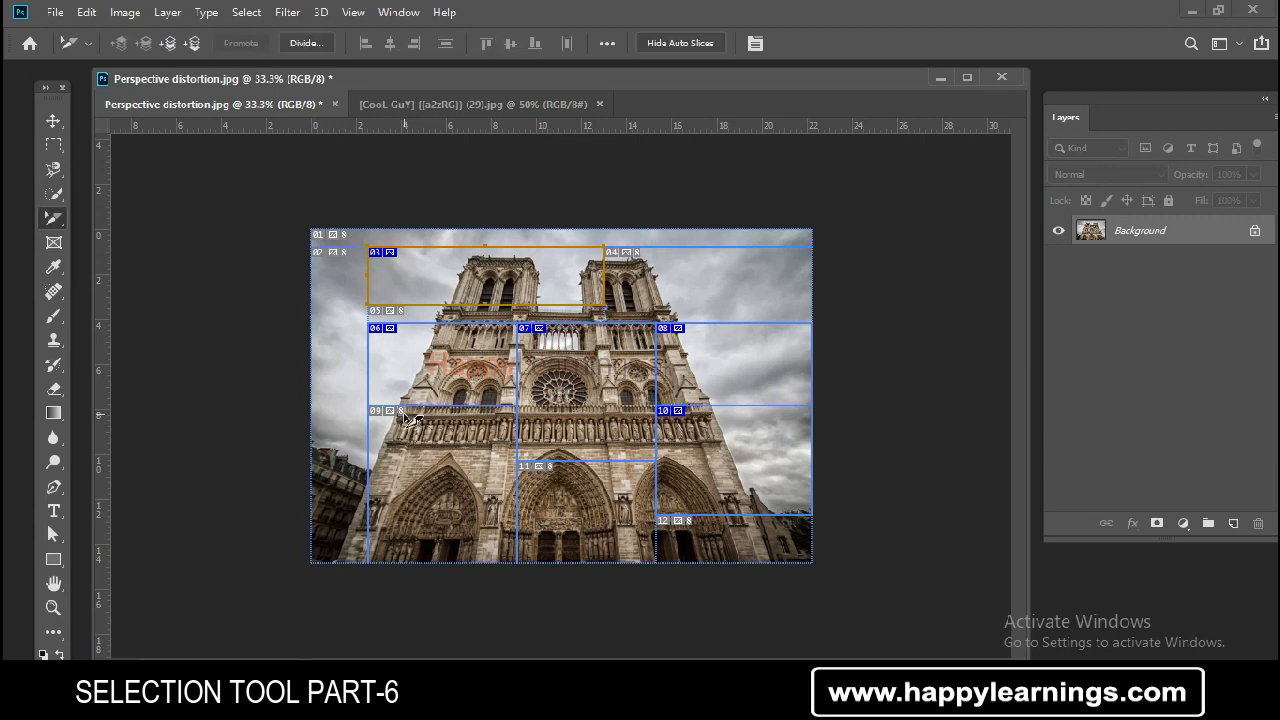
pyautogui.click(606, 281)
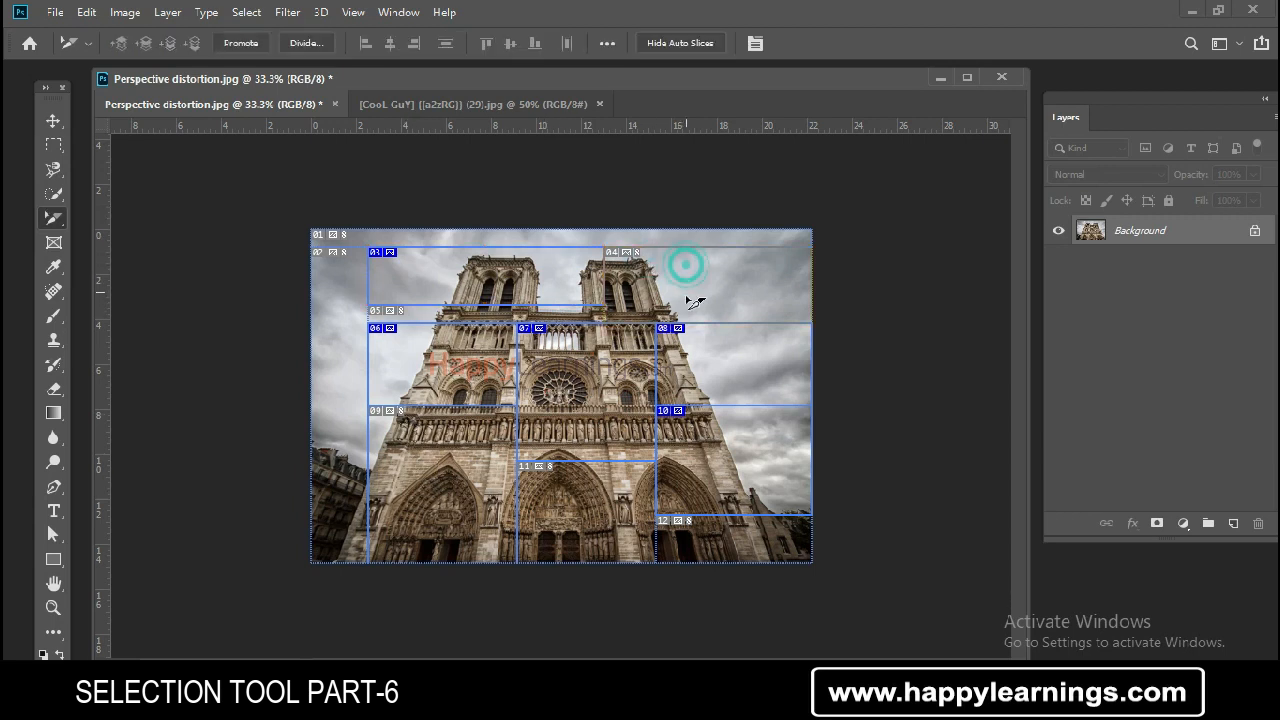
pyautogui.moveTo(564, 272); pyautogui.dragTo(392, 382)
pyautogui.click(429, 457)
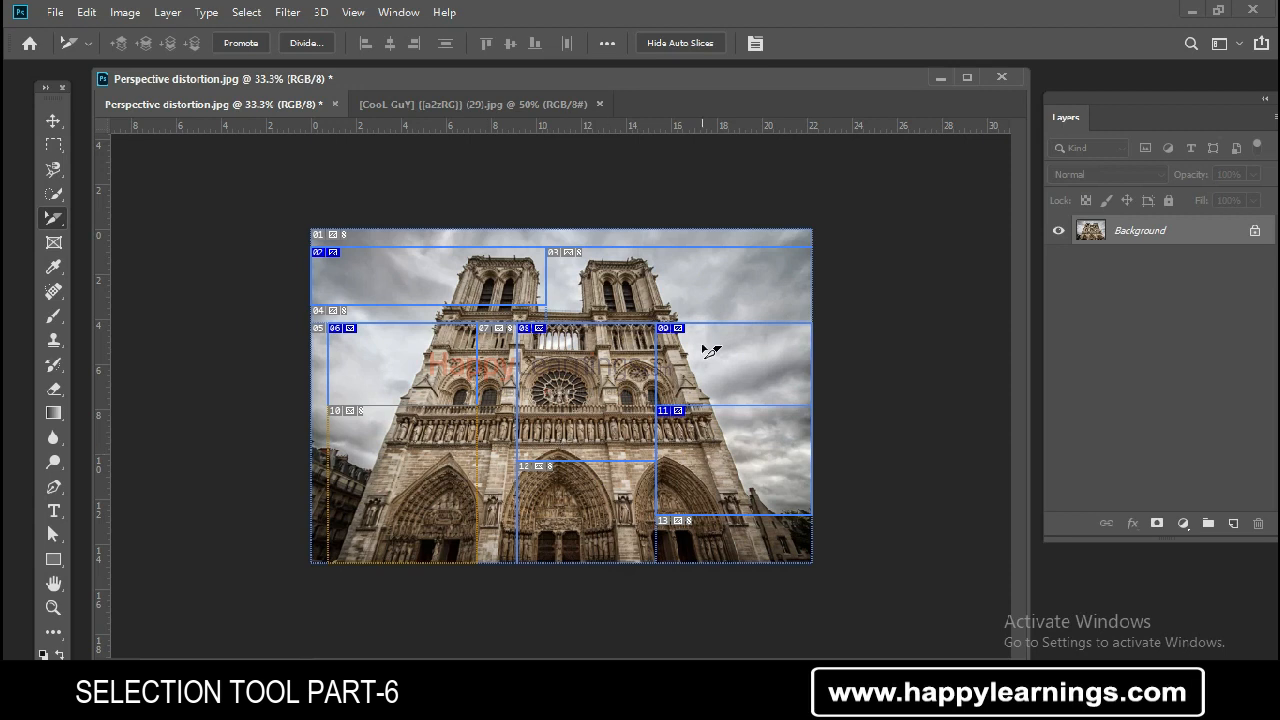
# - Reposition the slices on the right side and centre of the facade with the Slice Select Tool
pyautogui.moveTo(638, 363); pyautogui.dragTo(793, 447)
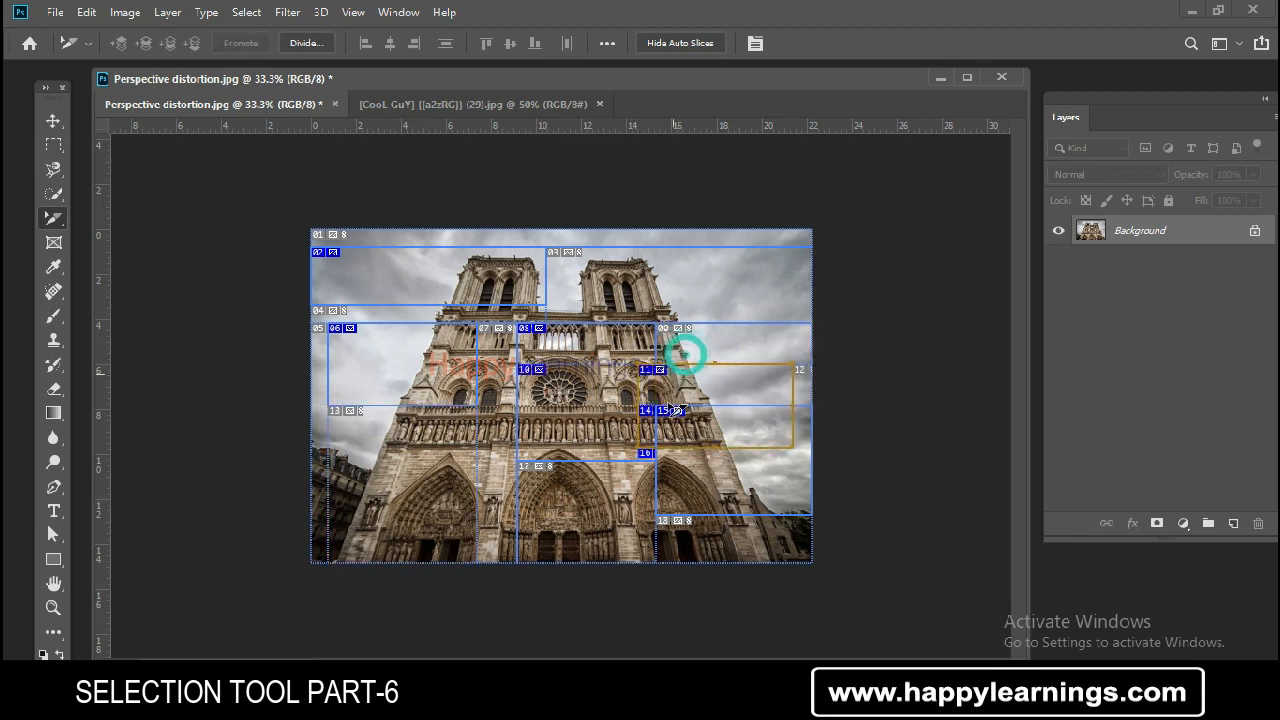
pyautogui.hotkey('ctrl', 'z')
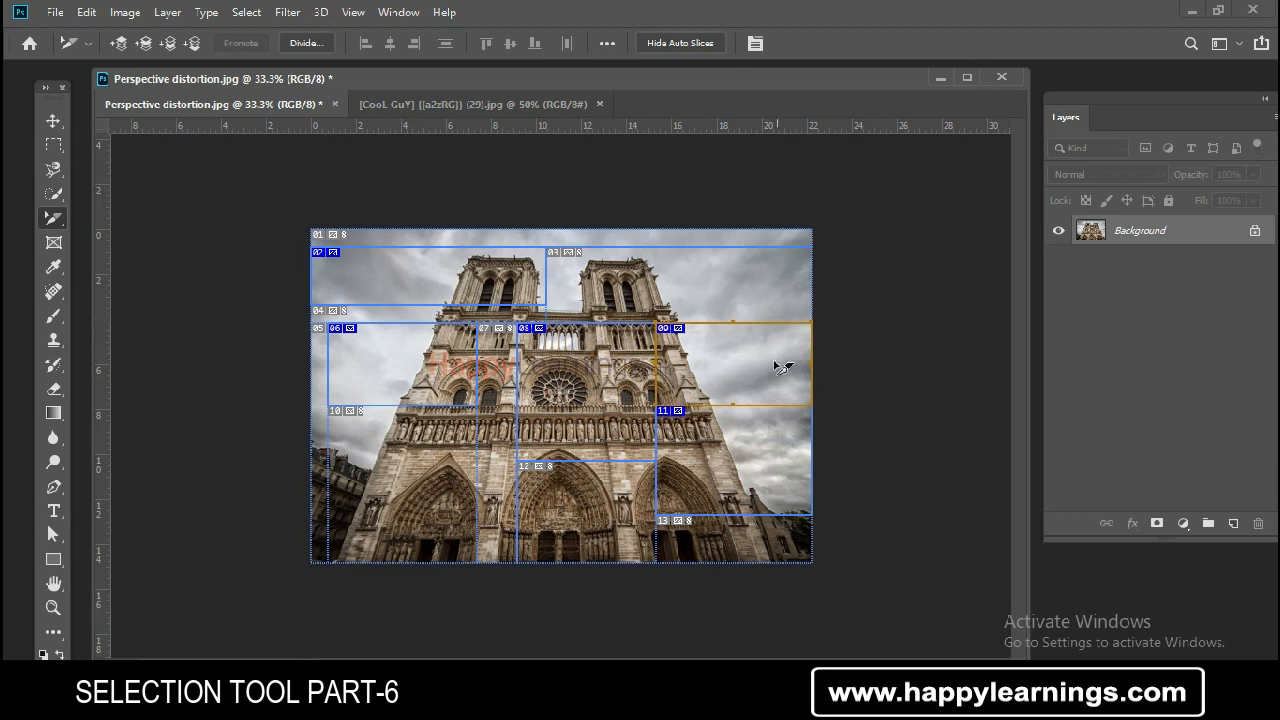
pyautogui.moveTo(757, 363); pyautogui.dragTo(752, 336)
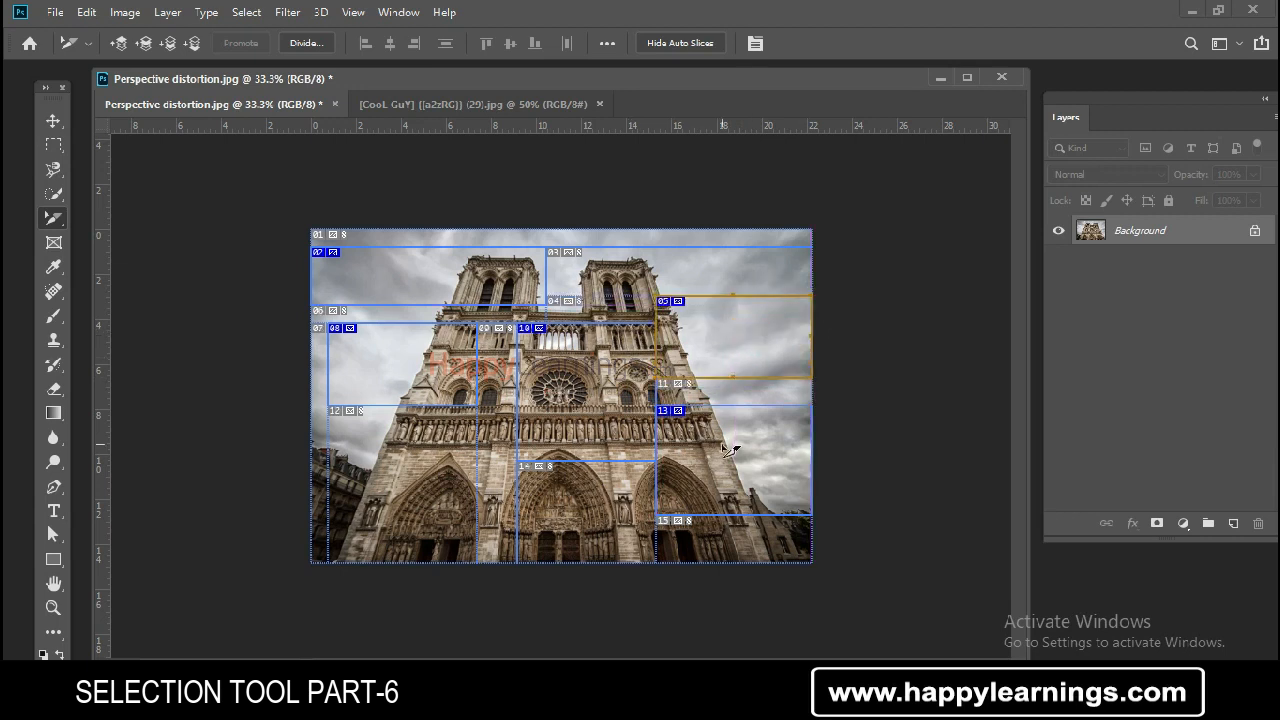
pyautogui.moveTo(726, 495); pyautogui.dragTo(730, 518)
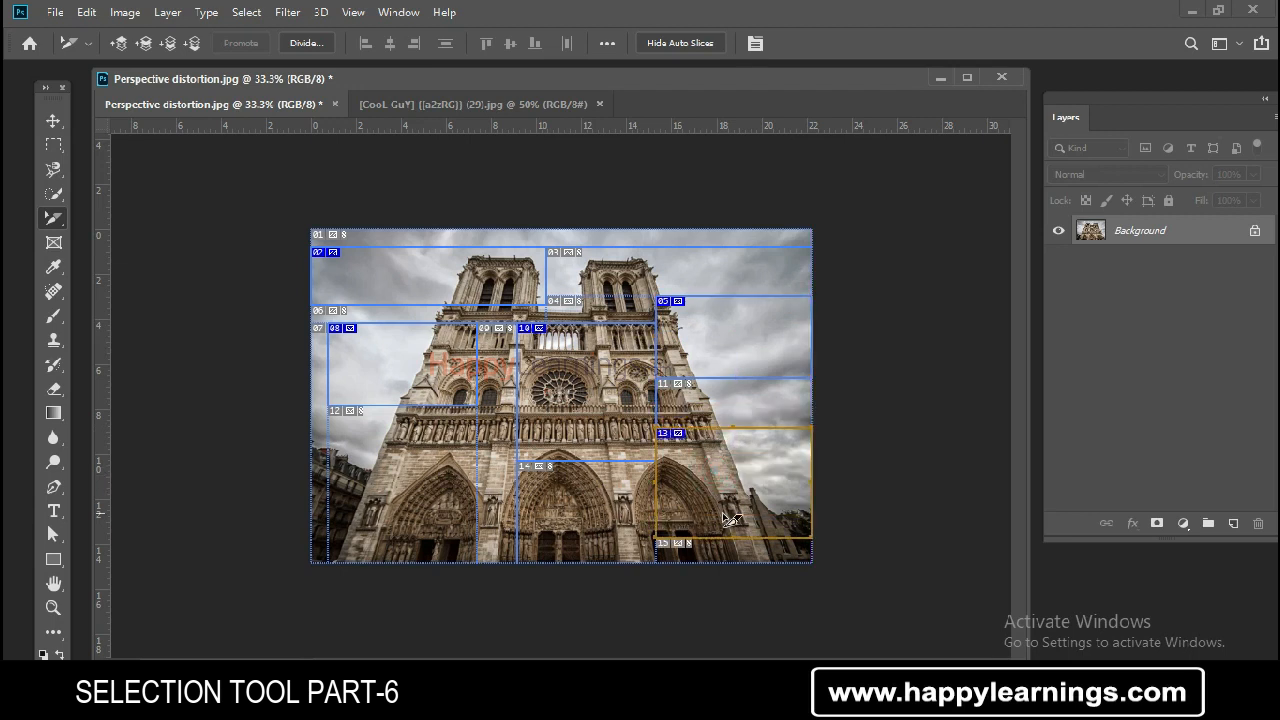
pyautogui.click(626, 486)
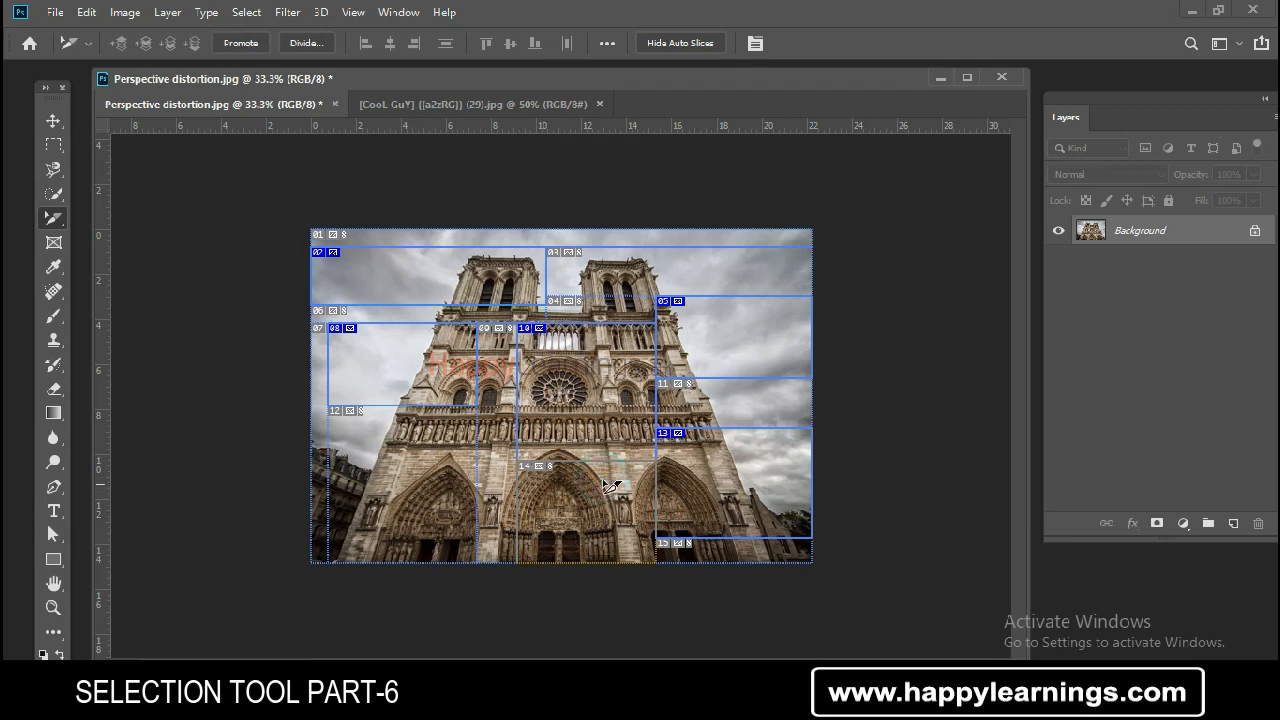
pyautogui.moveTo(610, 448); pyautogui.dragTo(618, 464)
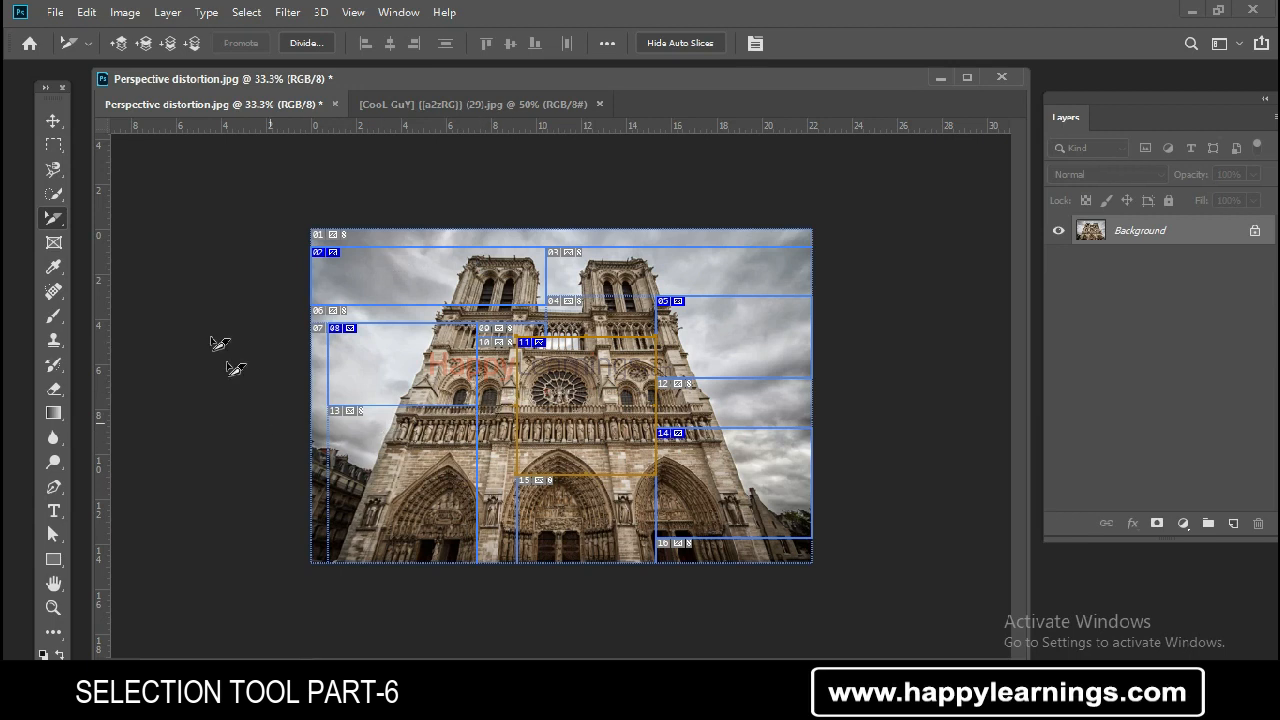
# - Bring the Need for Speed poster into a floating window and pick the Crop Tool
pyautogui.rightClick(54, 218)
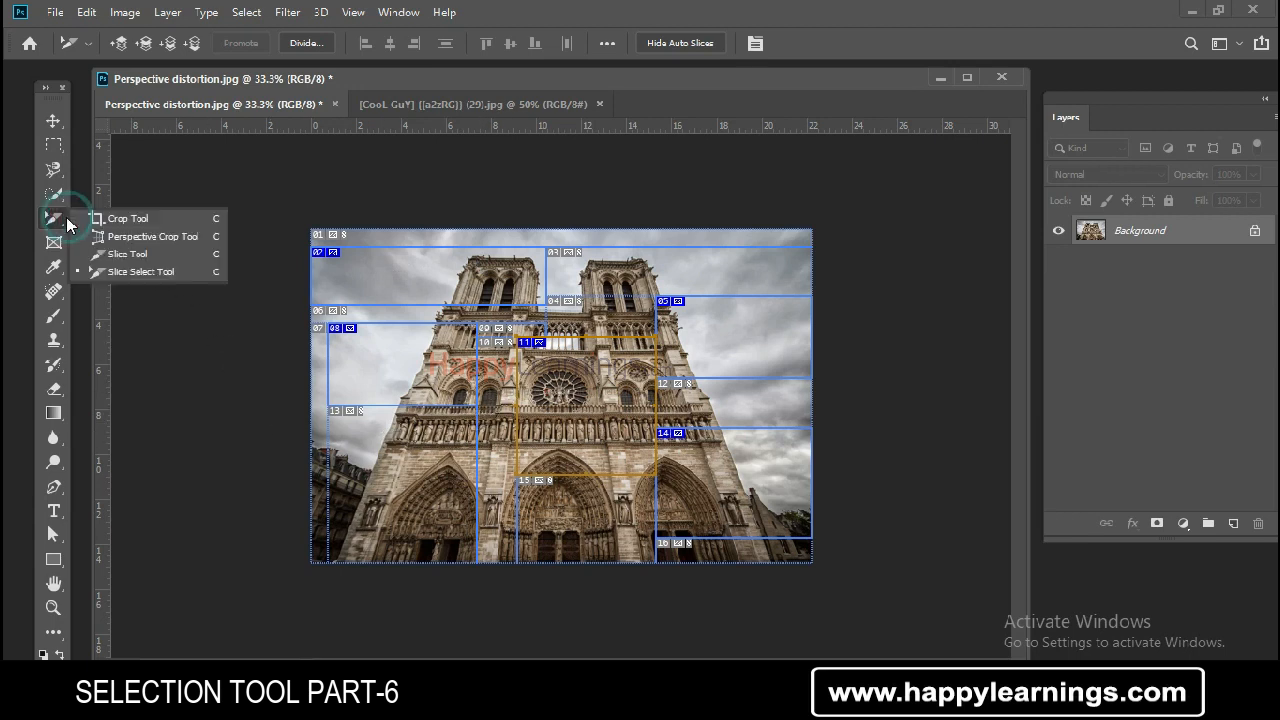
pyautogui.click(181, 268)
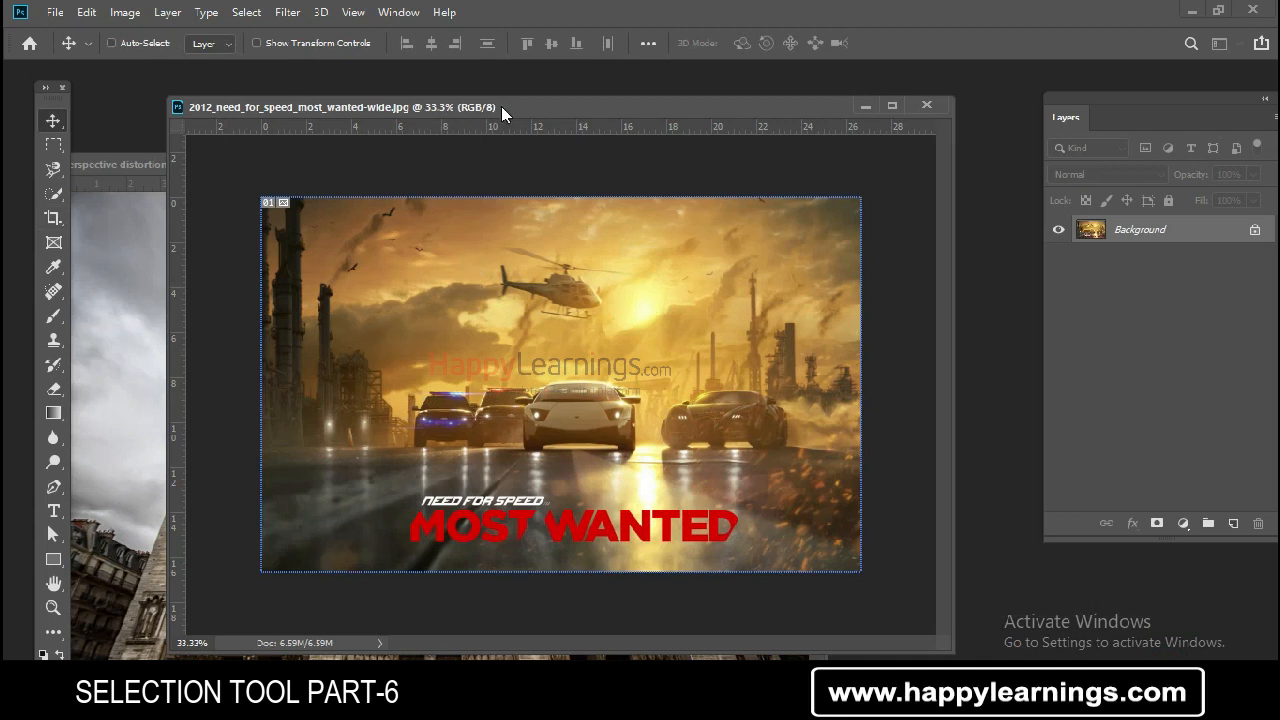
pyautogui.moveTo(501, 106)
pyautogui.mouseDown()
pyautogui.moveTo(454, 105)
pyautogui.moveTo(485, 108)
pyautogui.moveTo(477, 100)
pyautogui.mouseUp()
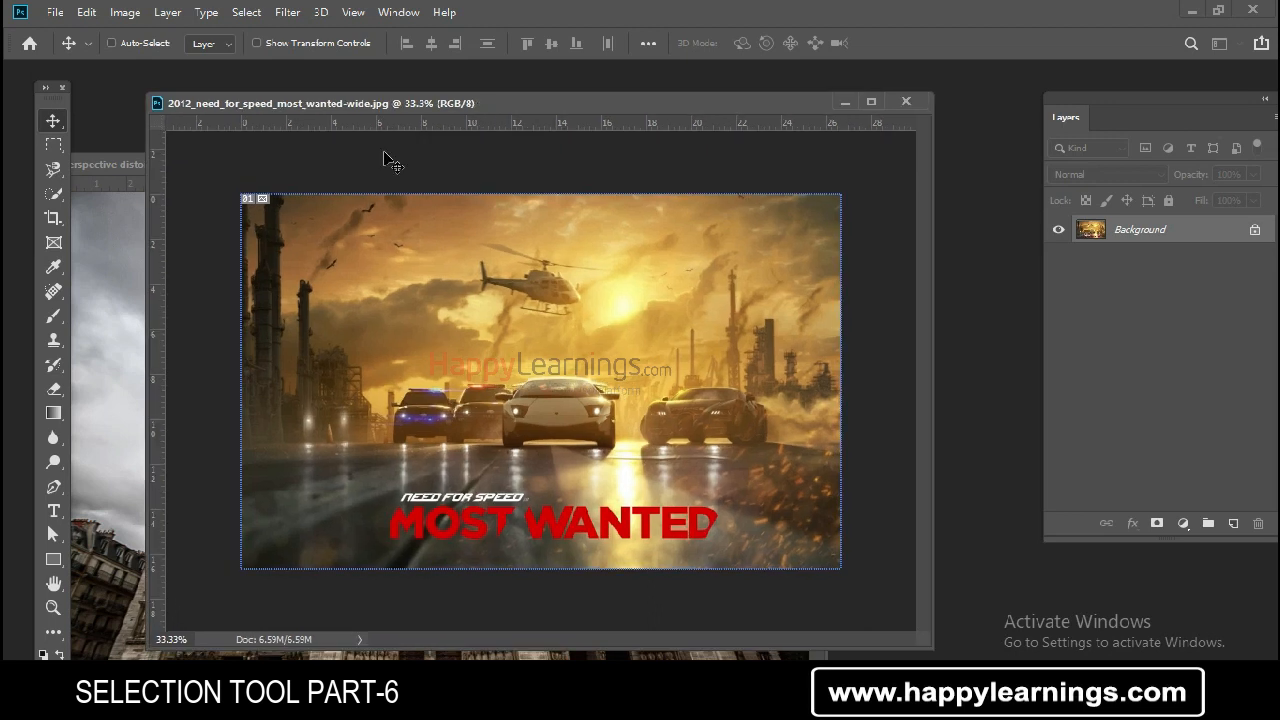
pyautogui.click(50, 220)
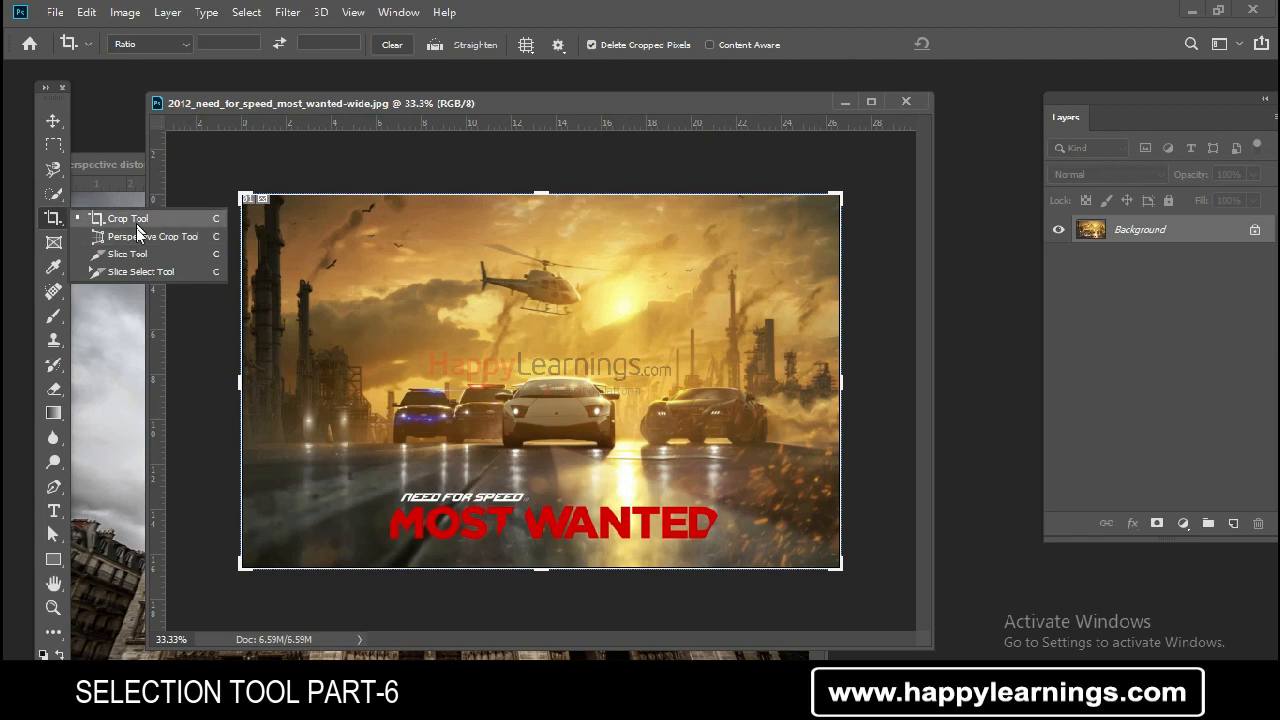
pyautogui.moveTo(461, 101); pyautogui.dragTo(428, 91)
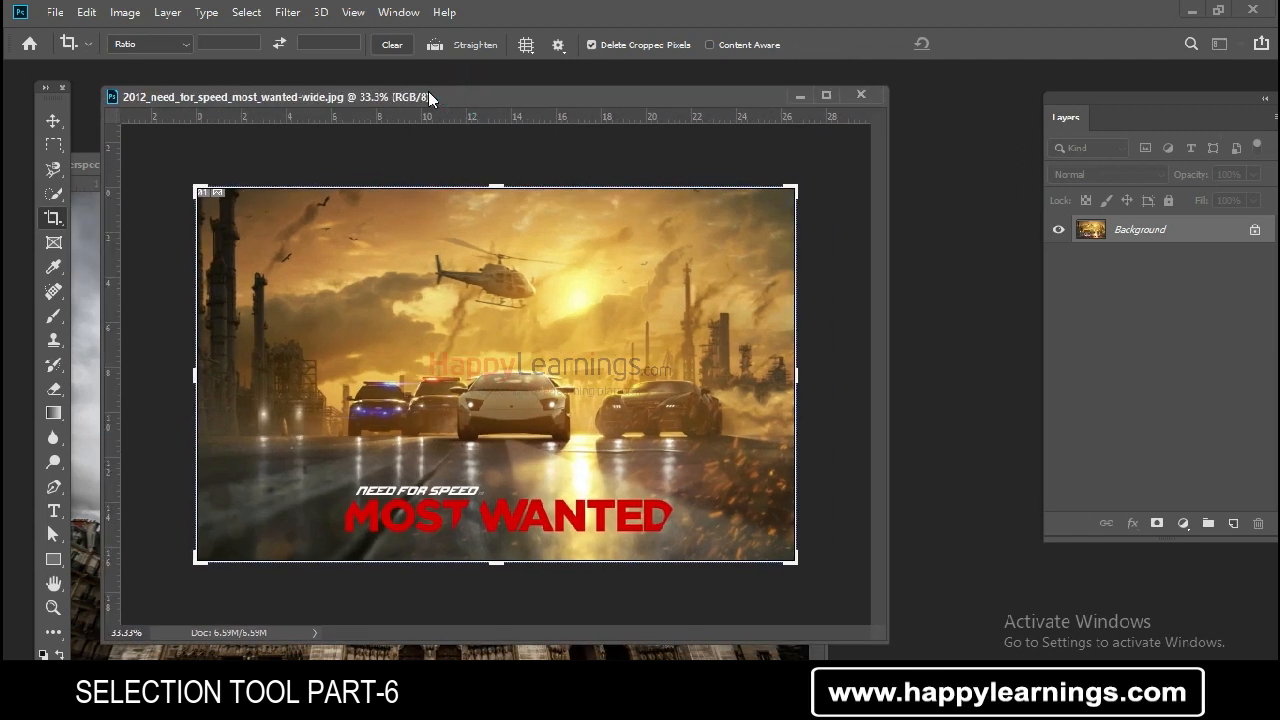
pyautogui.moveTo(413, 97); pyautogui.dragTo(412, 96)
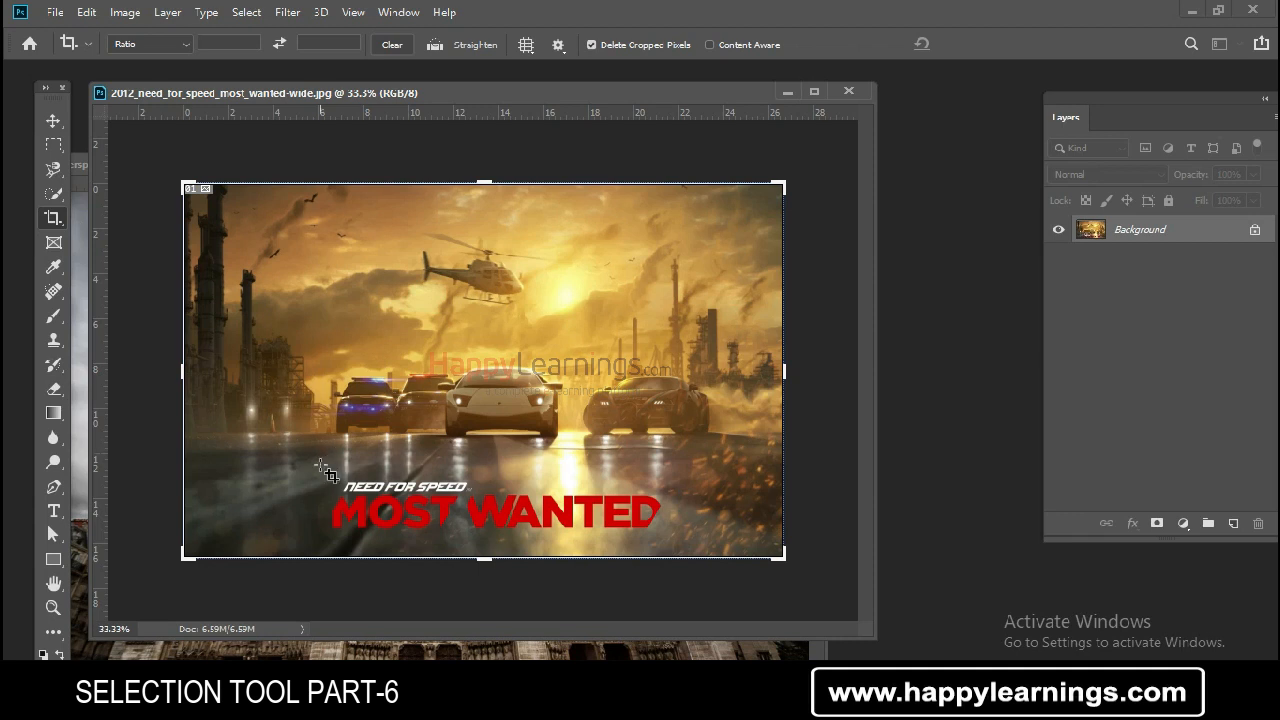
# - Try cropping the poster down to the MOST WANTED title strip, then undo the crop
pyautogui.moveTo(320, 472); pyautogui.dragTo(677, 540)
pyautogui.press('Return')
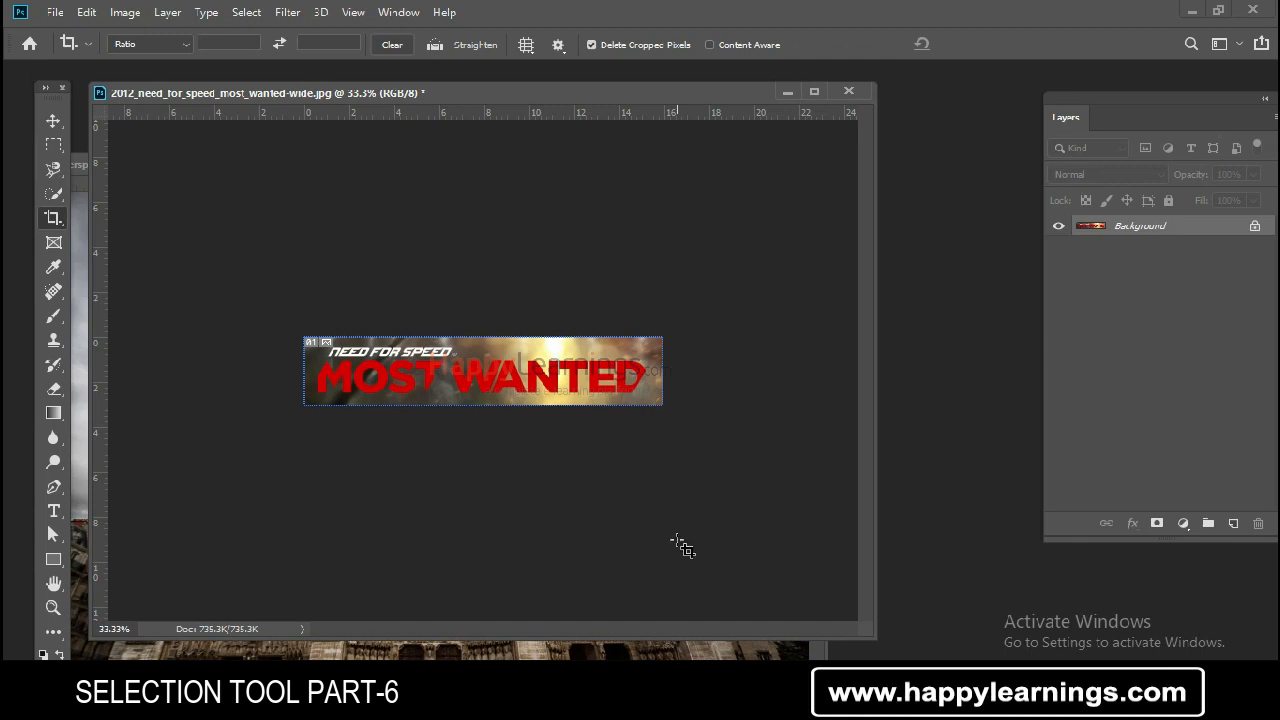
pyautogui.hotkey('ctrl', 'z')
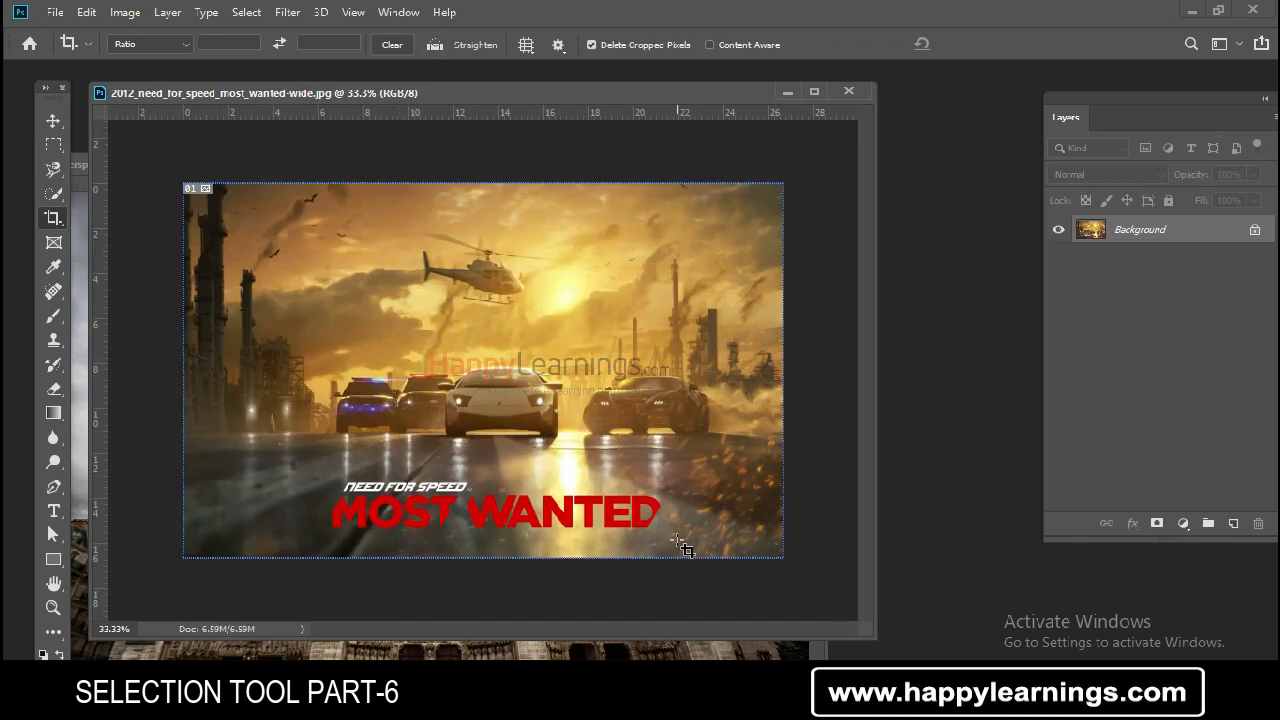
# - Try cropping the poster around the helicopter and cars, undoing the crop each time
pyautogui.moveTo(330, 228); pyautogui.dragTo(730, 443)
pyautogui.press('Return')
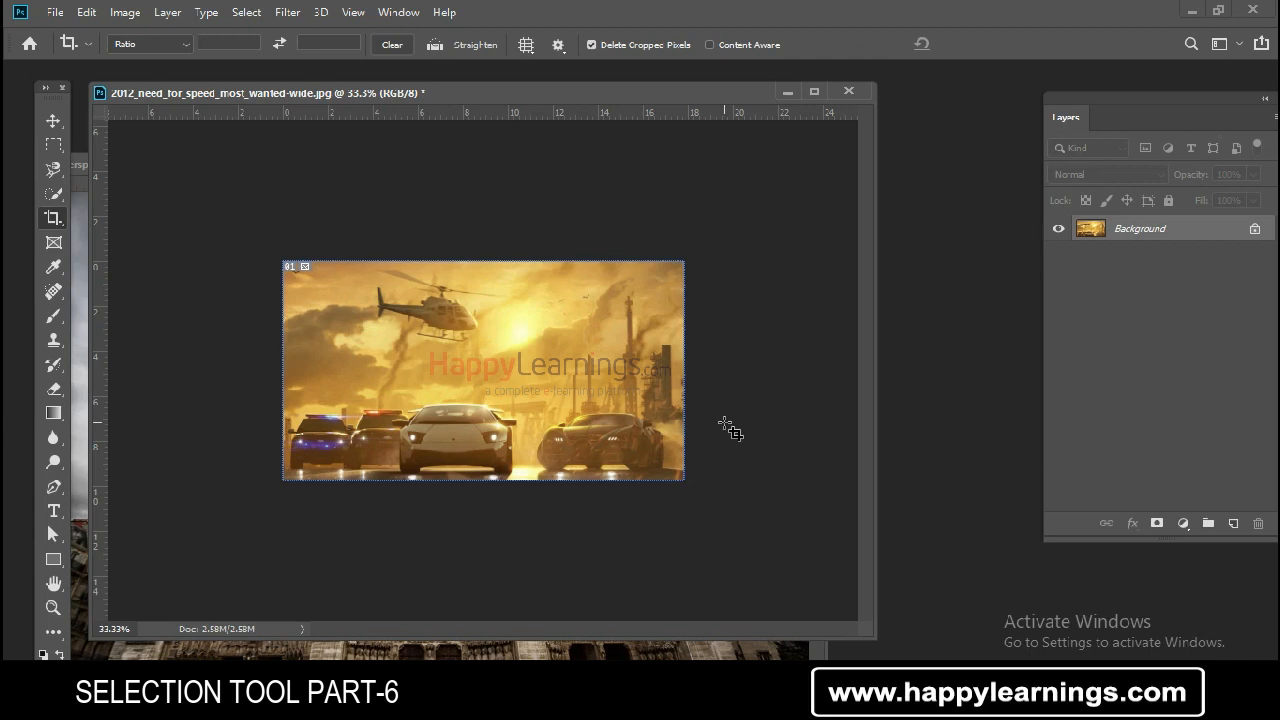
pyautogui.hotkey('ctrl', 'z')
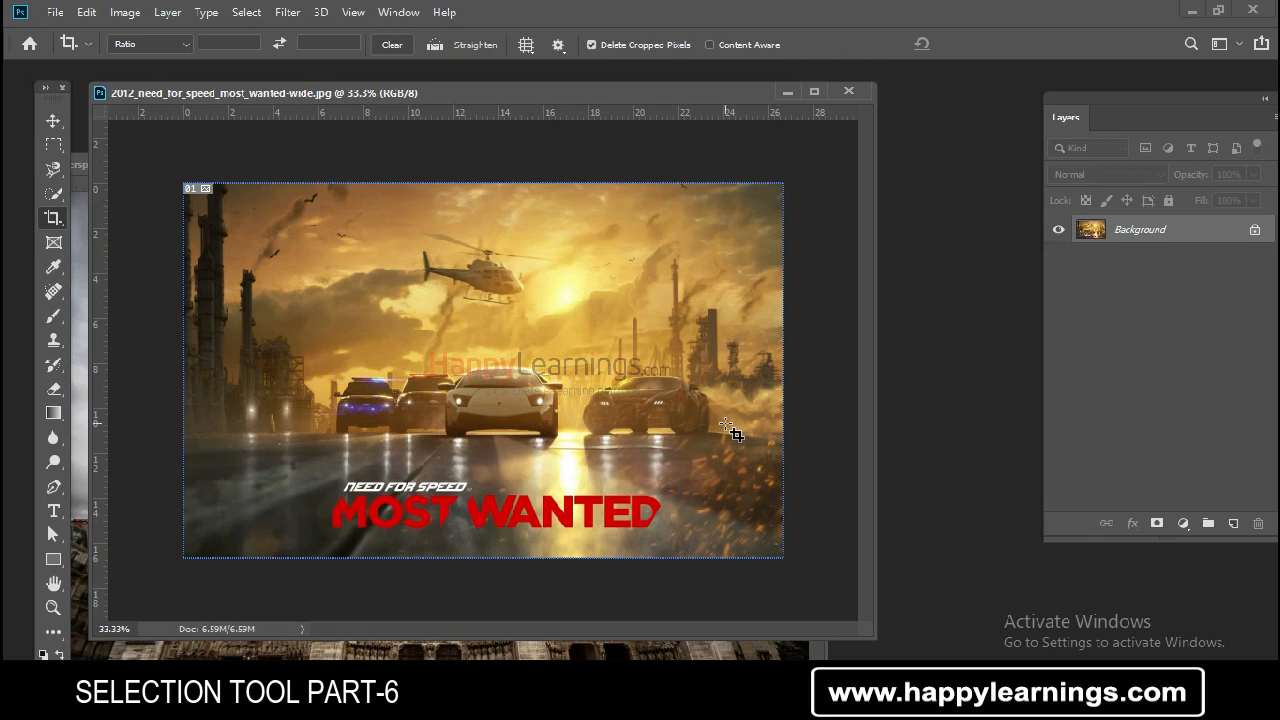
pyautogui.moveTo(323, 472); pyautogui.dragTo(668, 540)
pyautogui.press('Escape')
pyautogui.moveTo(313, 226); pyautogui.dragTo(736, 444)
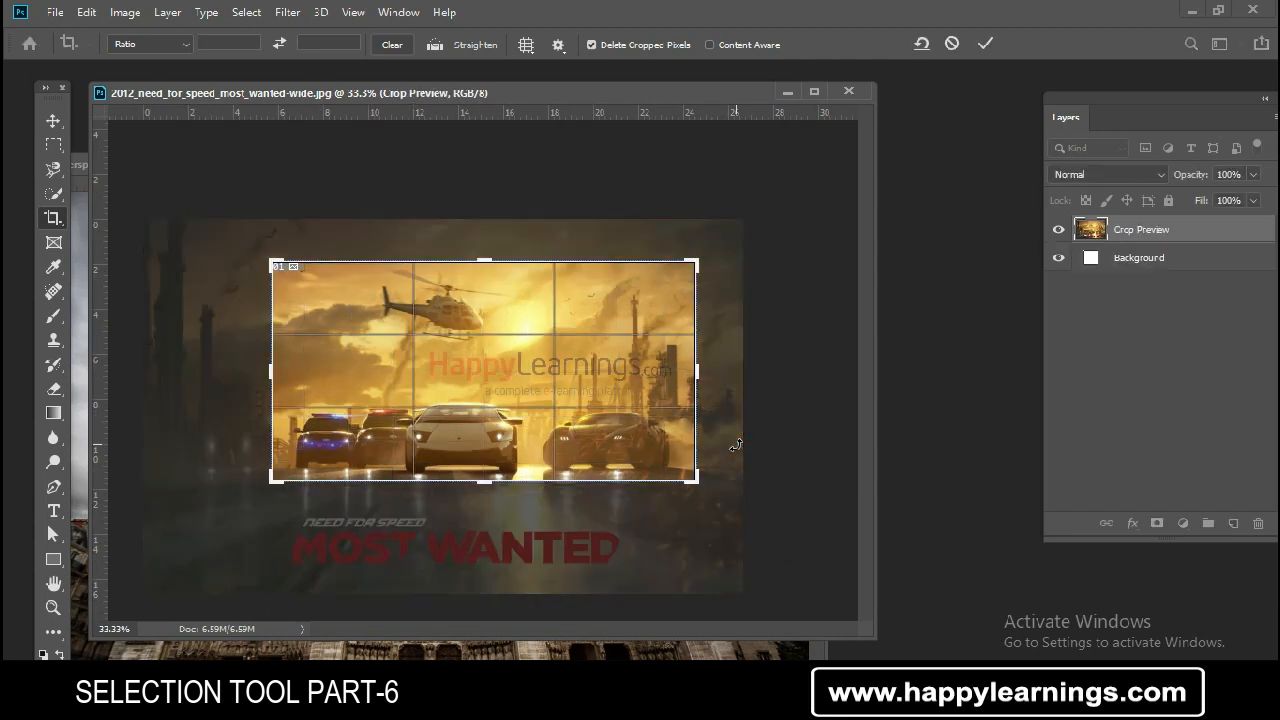
pyautogui.press('Return')
pyautogui.hotkey('ctrl', 'z')
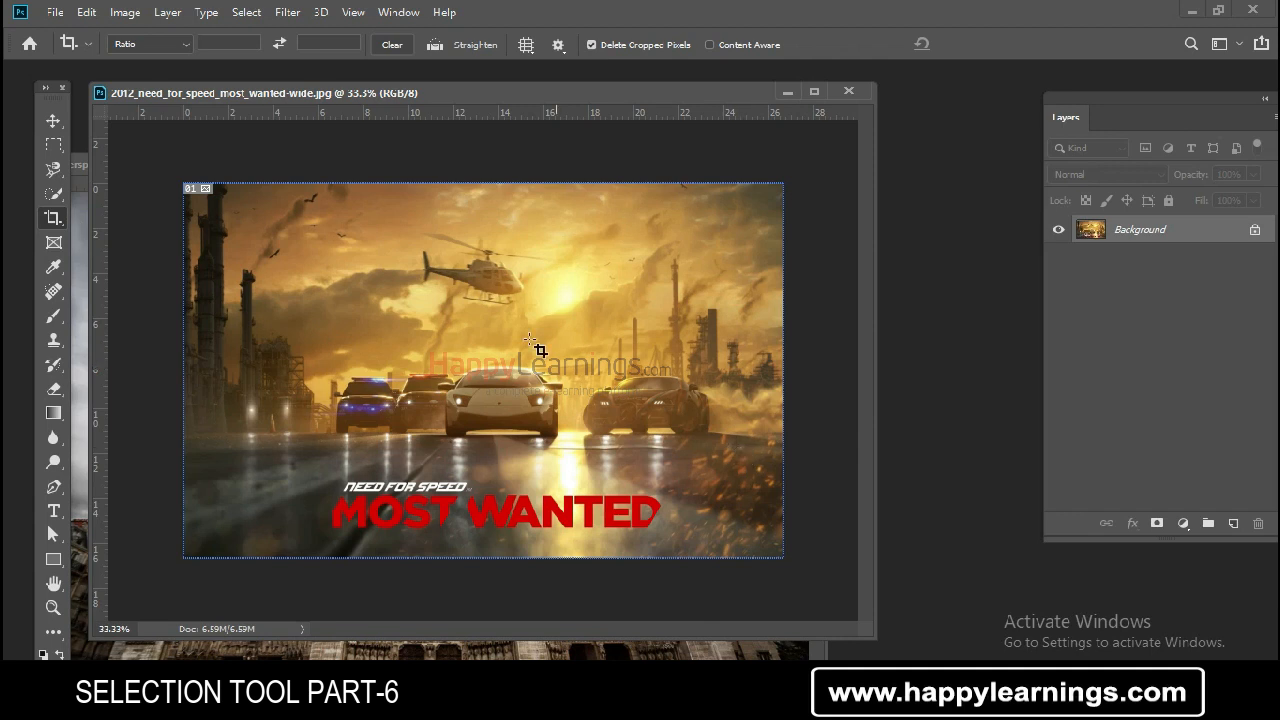
# - Try a perspective crop on the cathedral photo, pulling both top corners inward
pyautogui.moveTo(533, 96)
pyautogui.mouseDown()
pyautogui.moveTo(568, 95)
pyautogui.moveTo(537, 101)
pyautogui.mouseUp()
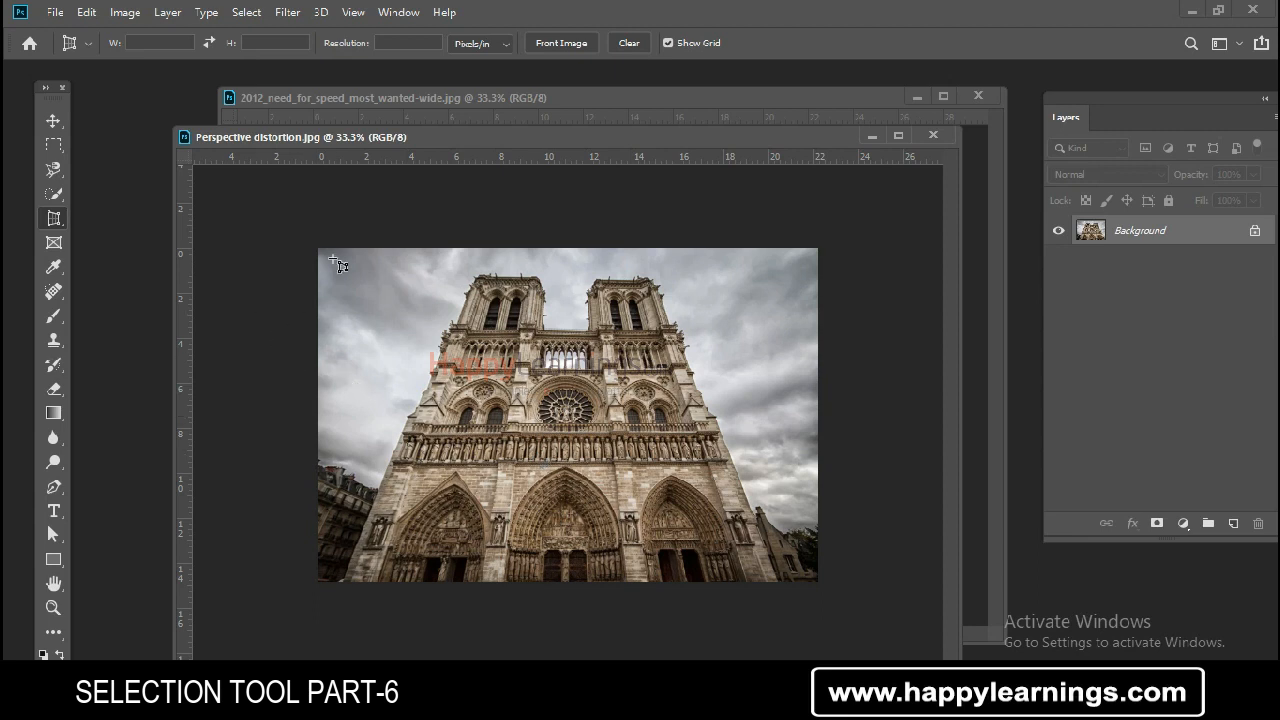
pyautogui.moveTo(334, 260); pyautogui.dragTo(791, 606)
pyautogui.moveTo(794, 249); pyautogui.dragTo(706, 260)
pyautogui.moveTo(331, 250); pyautogui.dragTo(437, 264)
pyautogui.press('Return')
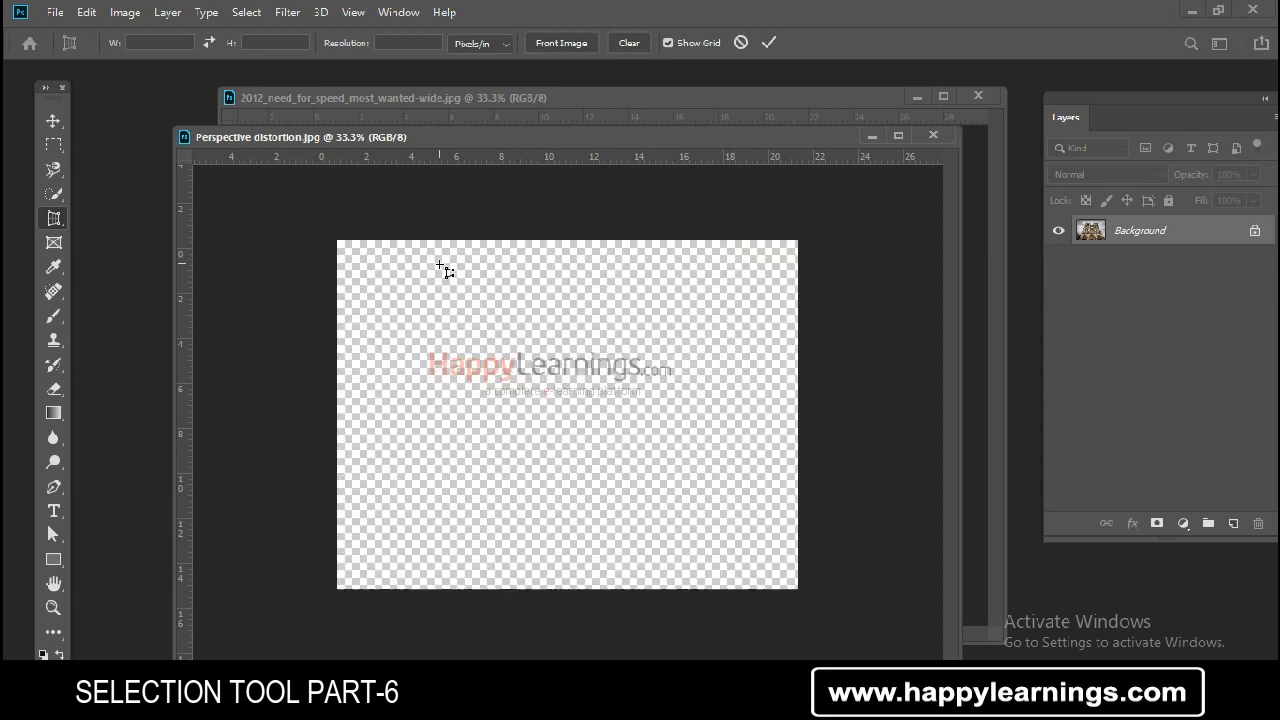
# - Reposition the cathedral and poster document windows within the workspace
pyautogui.moveTo(531, 137); pyautogui.dragTo(551, 159)
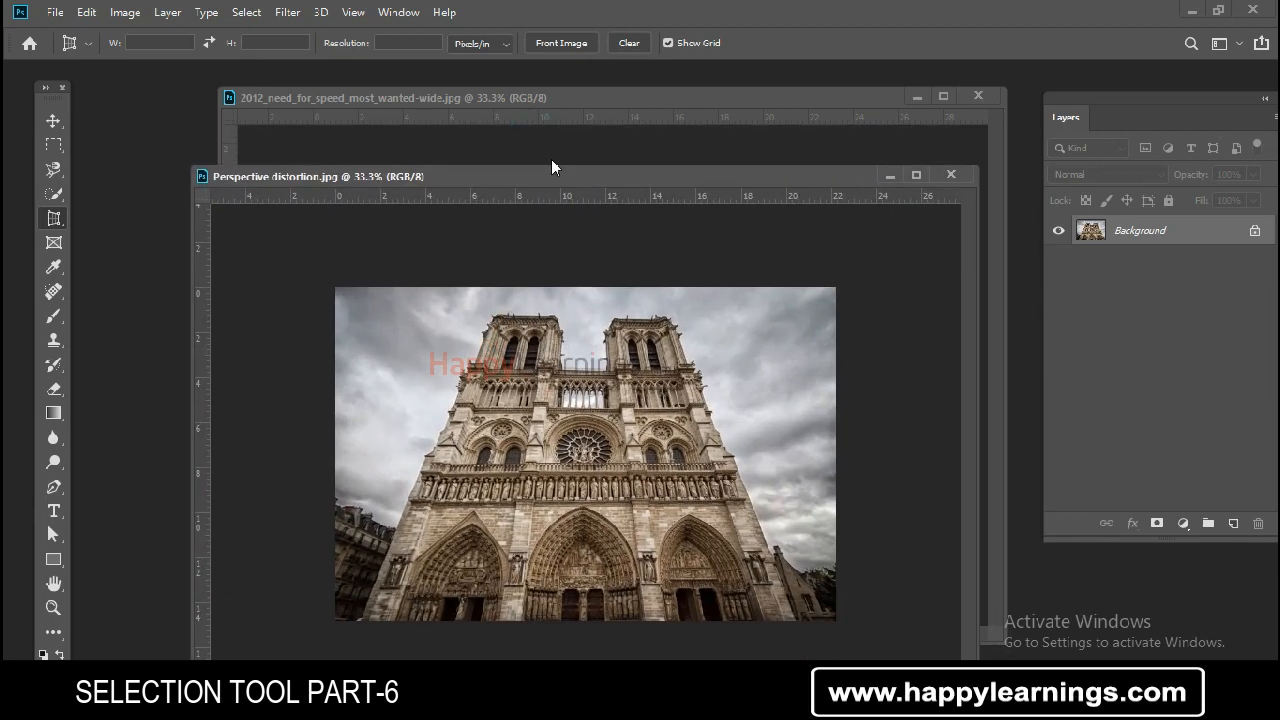
pyautogui.moveTo(587, 101); pyautogui.dragTo(638, 243)
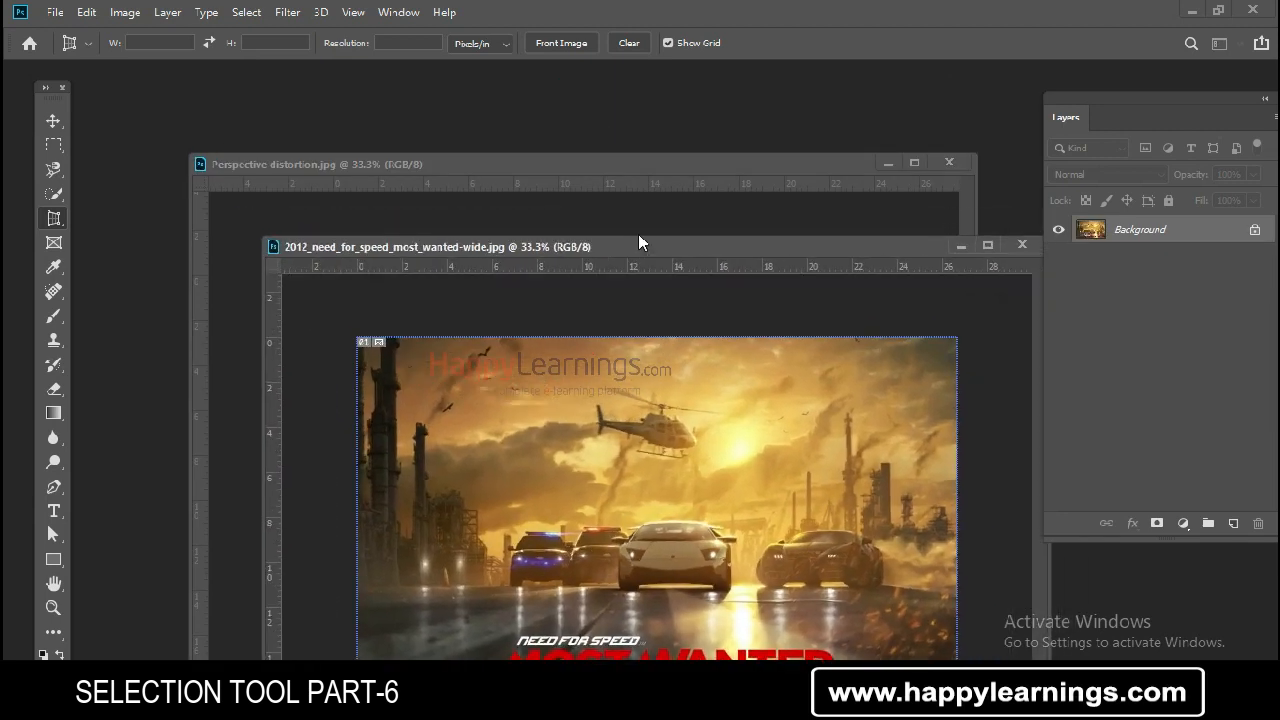
pyautogui.moveTo(598, 168); pyautogui.dragTo(478, 144)
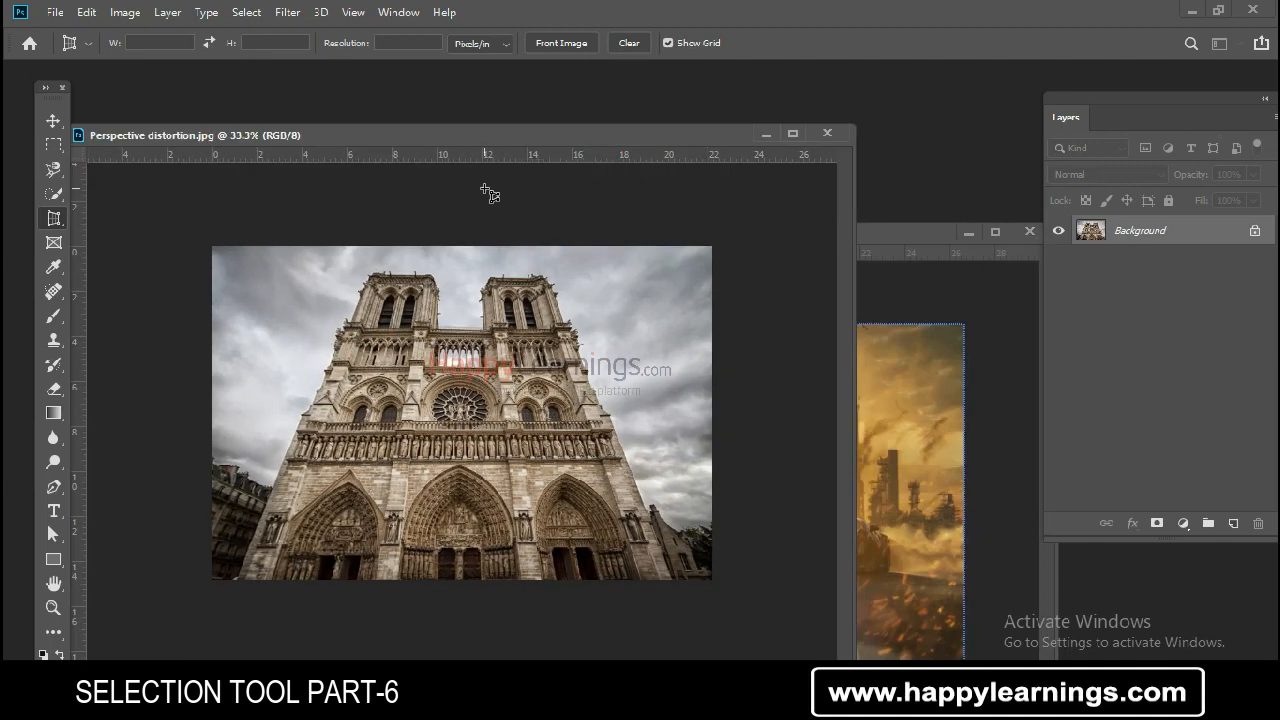
pyautogui.moveTo(488, 137); pyautogui.dragTo(494, 115)
pyautogui.moveTo(882, 231); pyautogui.dragTo(865, 174)
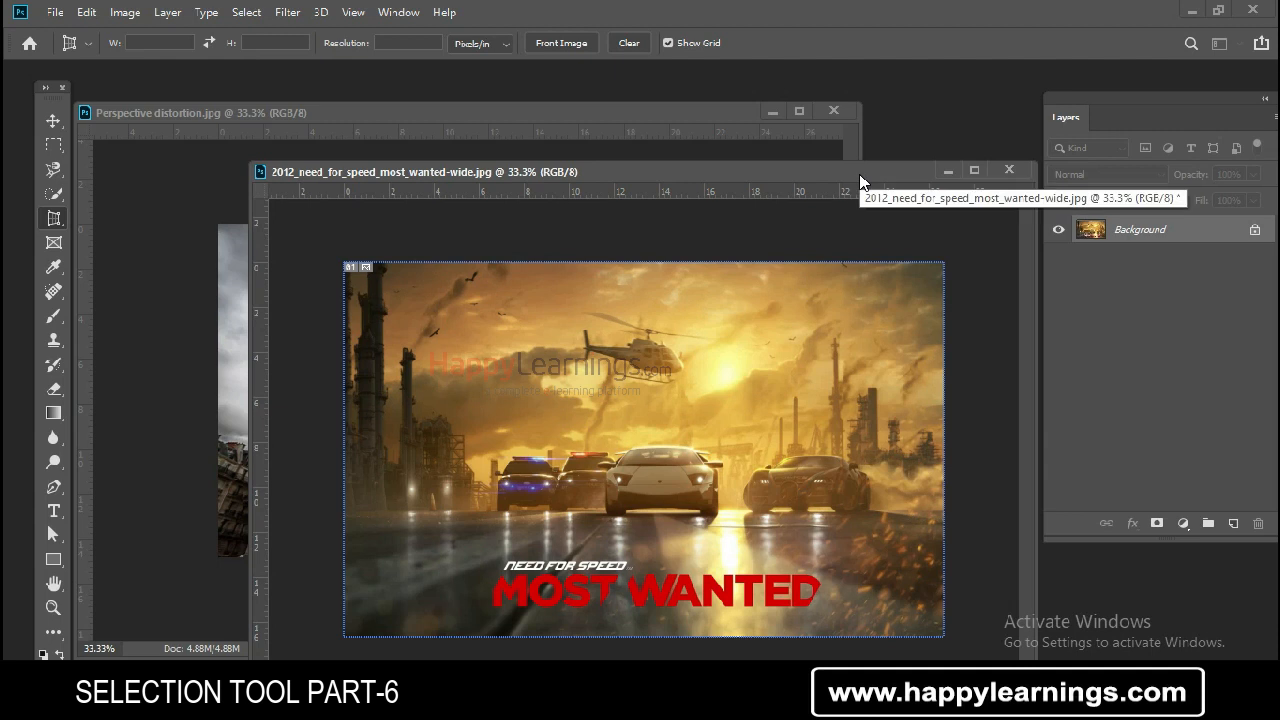
pyautogui.moveTo(860, 181); pyautogui.dragTo(842, 170)
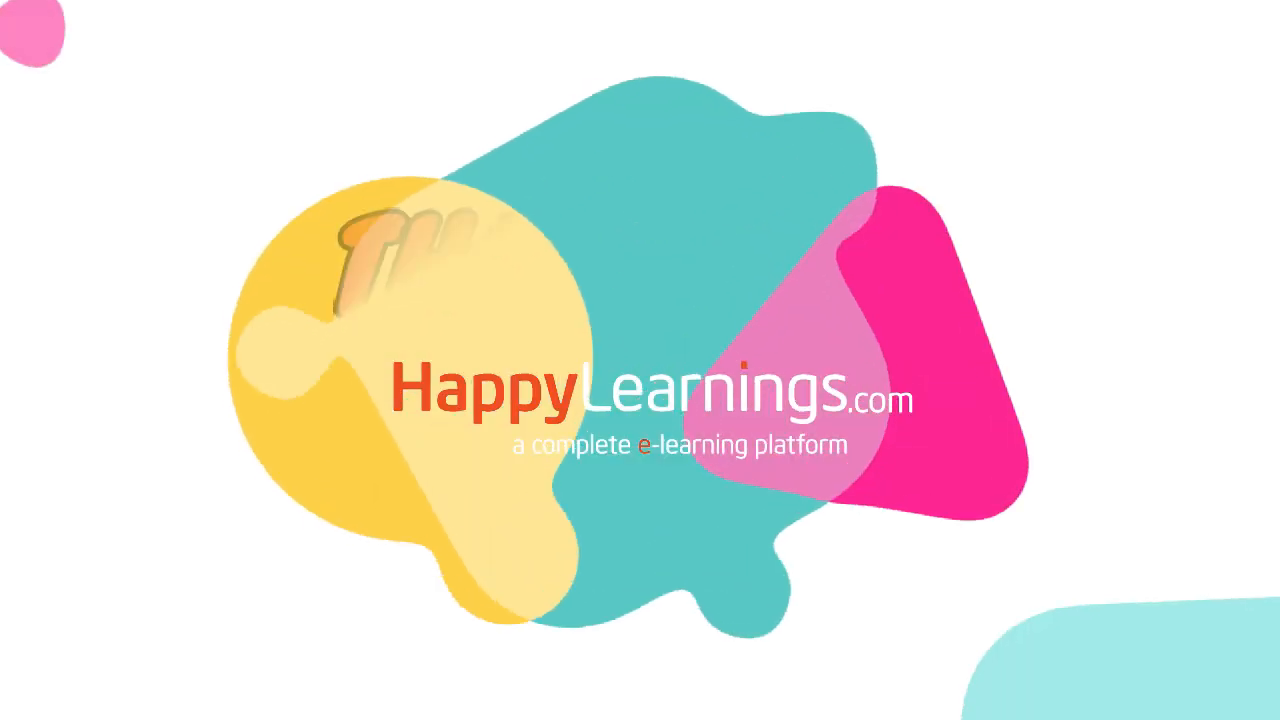